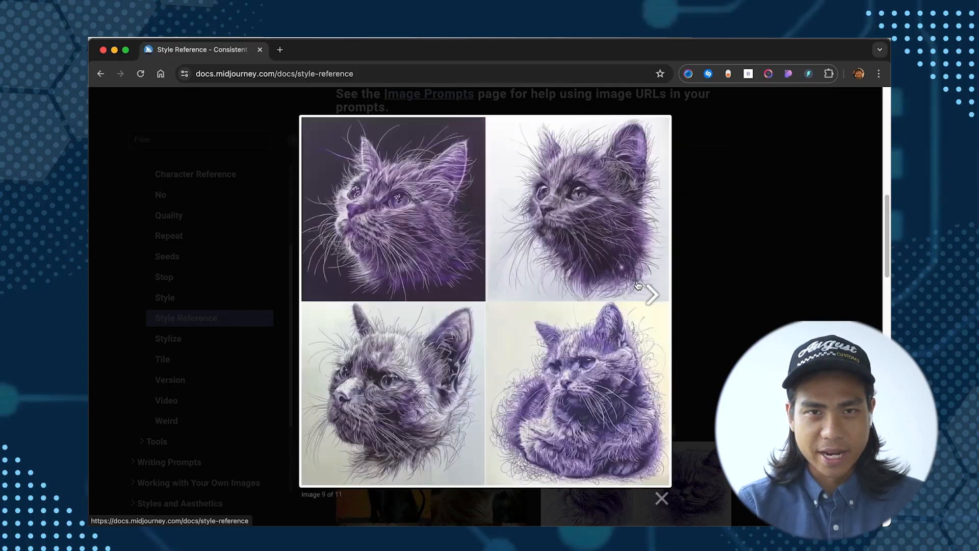
- Advance to the next example image in the Style Reference page's gallery
left_click(638, 285)
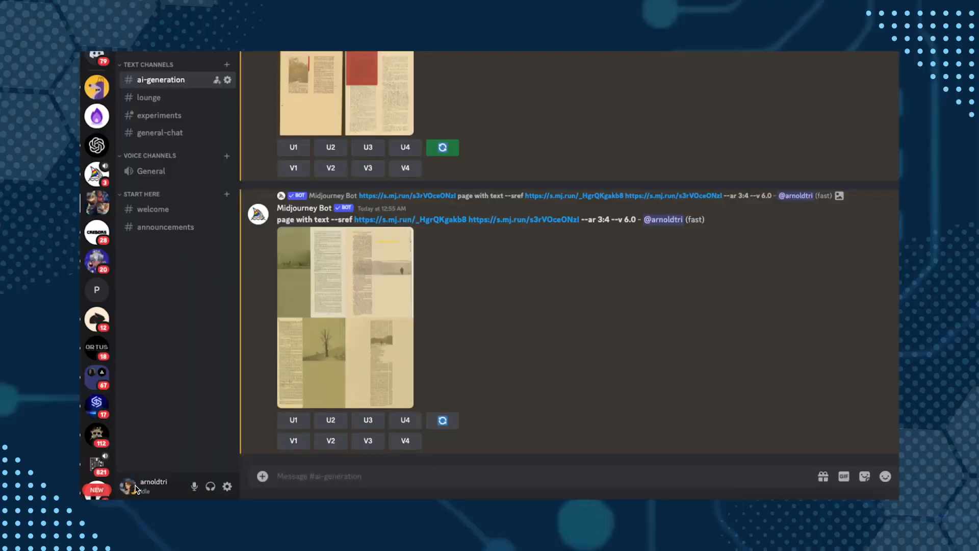
- Switch to Finder, close the Downloads window and preview "Wong Kar Wai's Fallen Angels (1995).jpeg" in the Reference Images folder
left_click(111, 497)
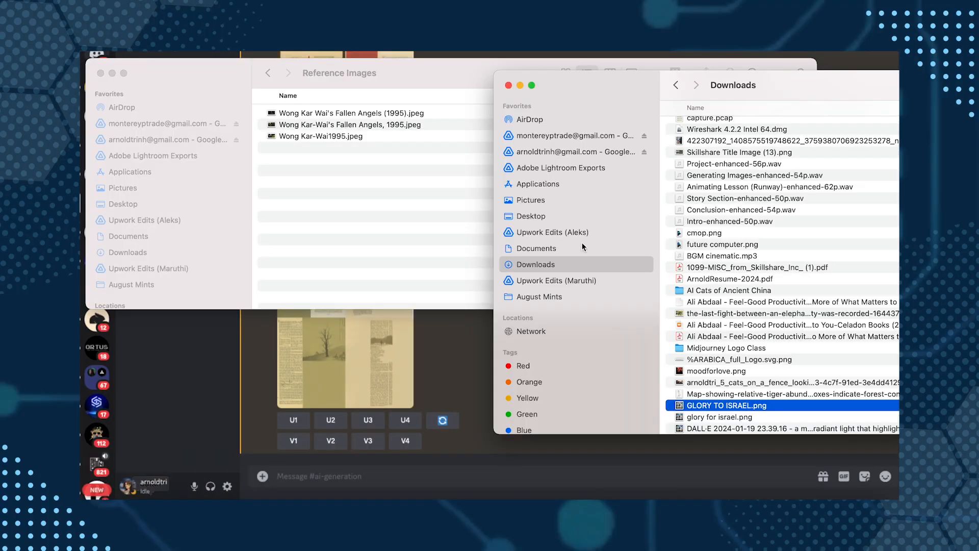
left_click(505, 87)
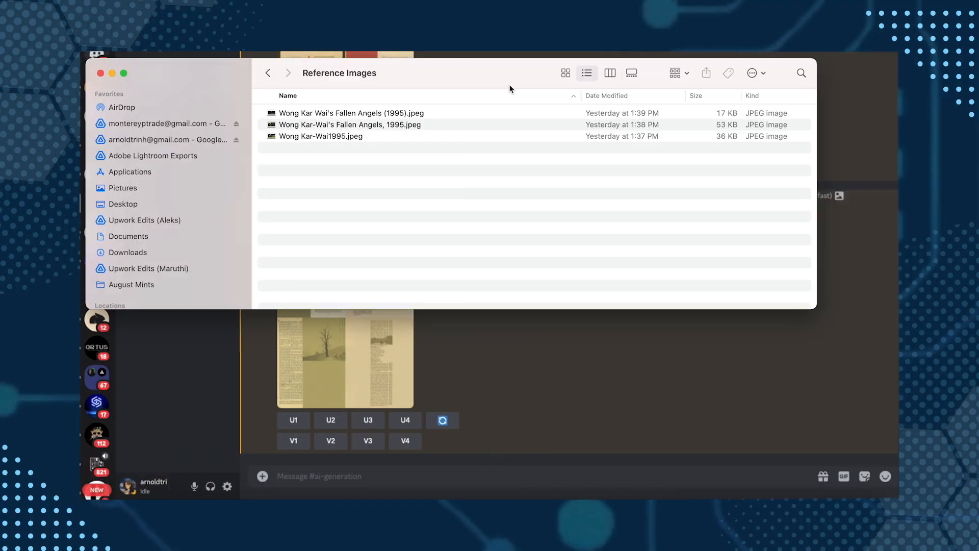
left_click(393, 117)
key("space")
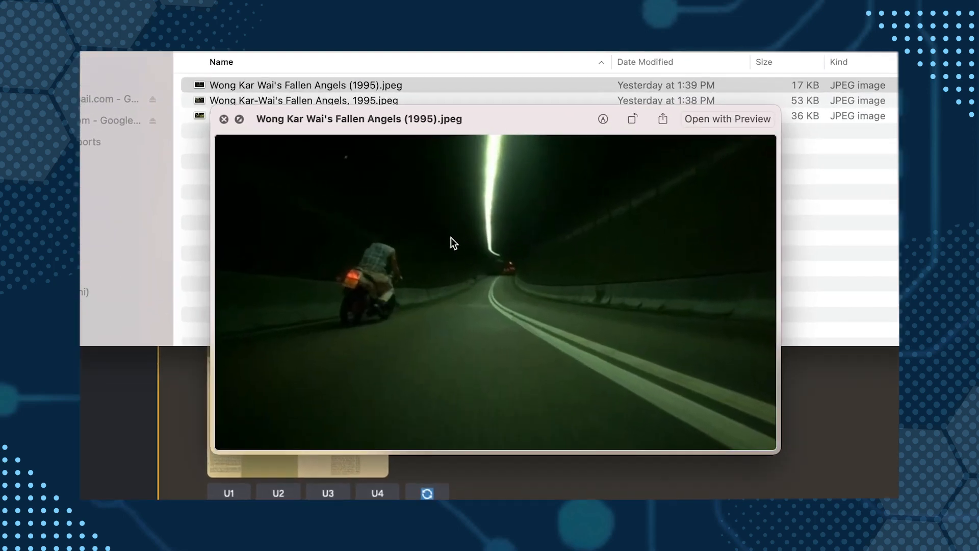
- Look back and forth through the three Wong Kar Wai film stills, comparing their colours, lighting and composition
key("Down")
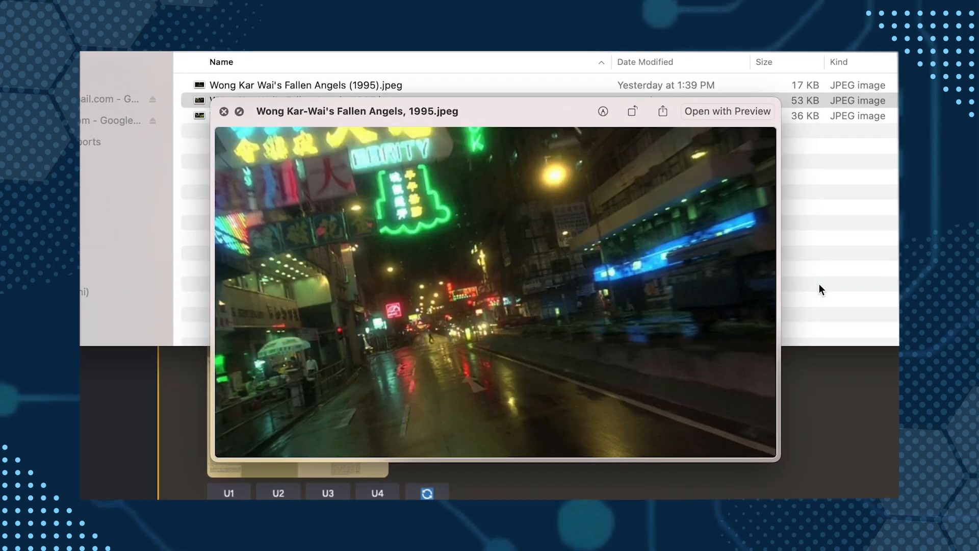
key("Down")
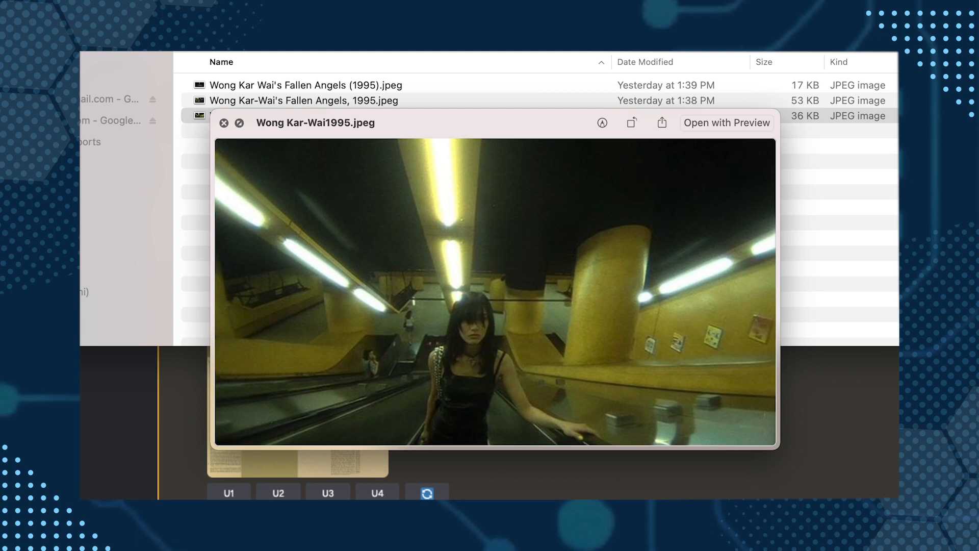
key("Up")
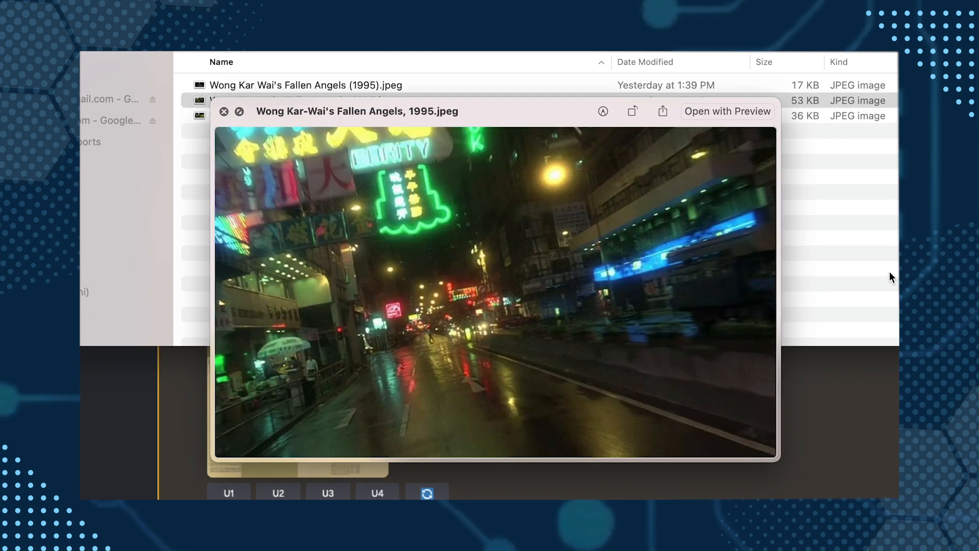
key("Up")
key("Down")
key("Down")
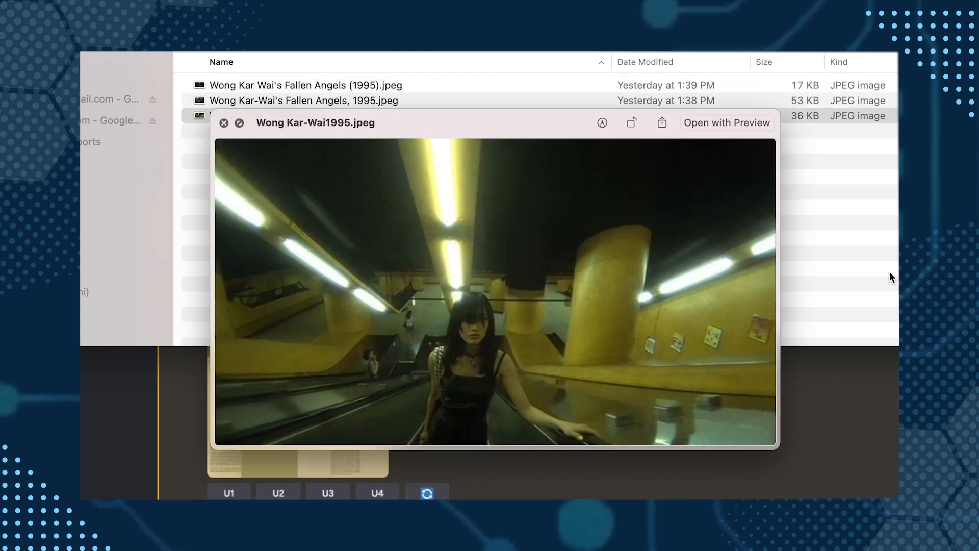
key("Up")
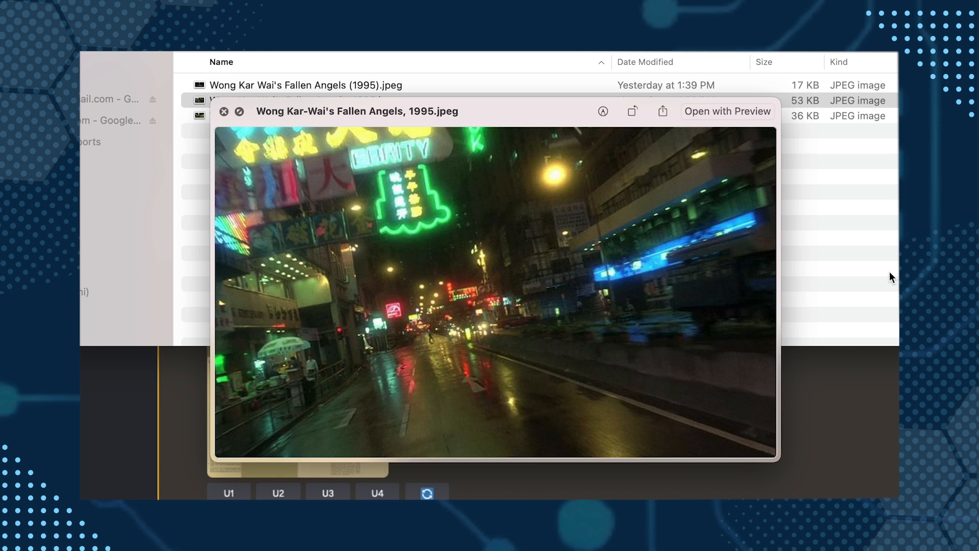
key("Up")
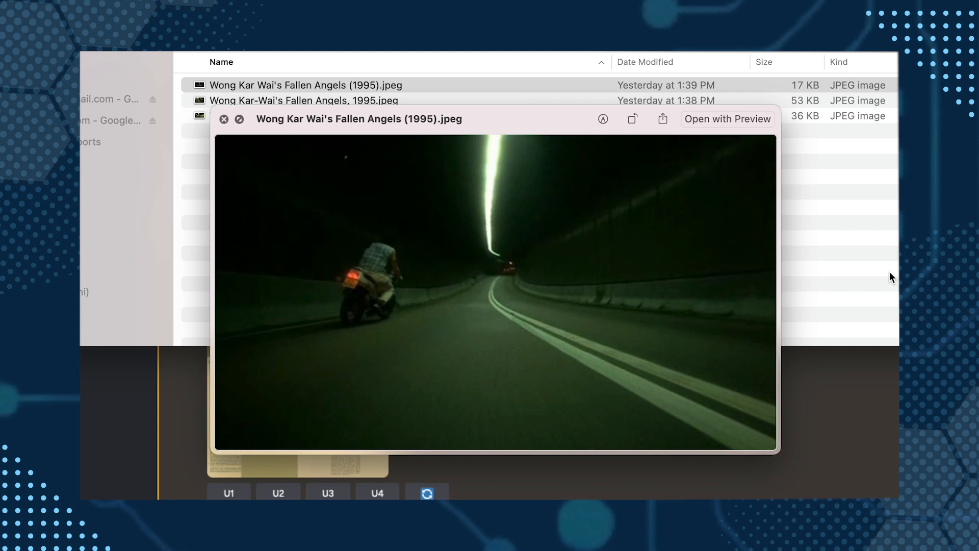
key("Down")
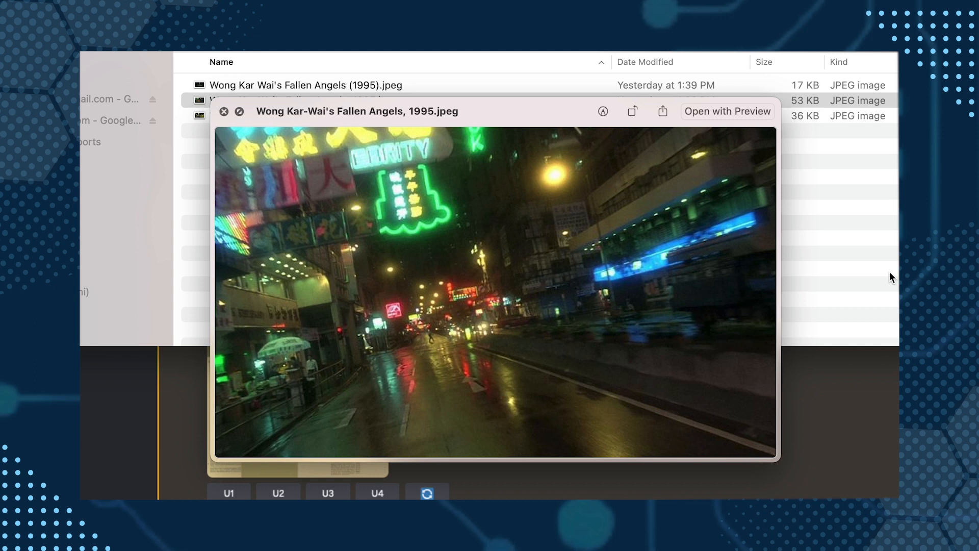
key("Down")
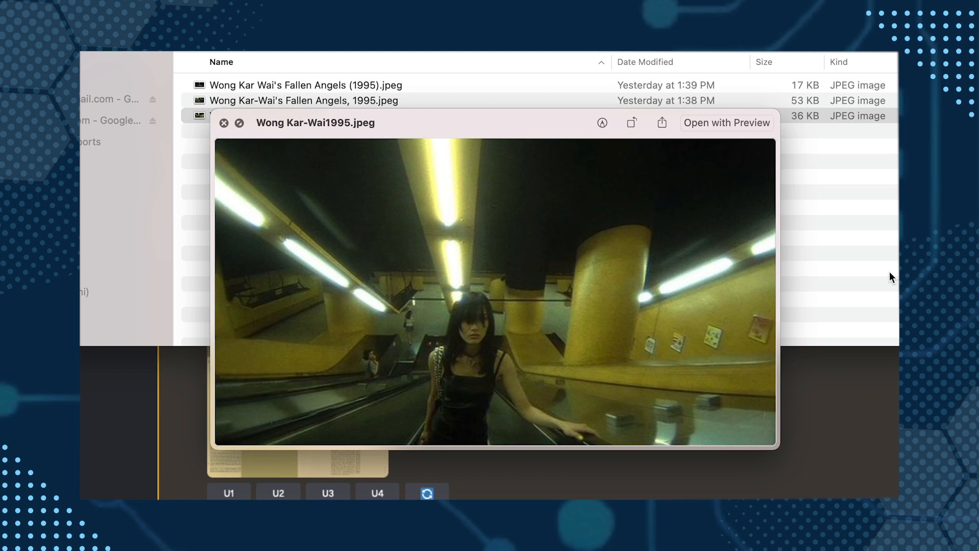
key("Up")
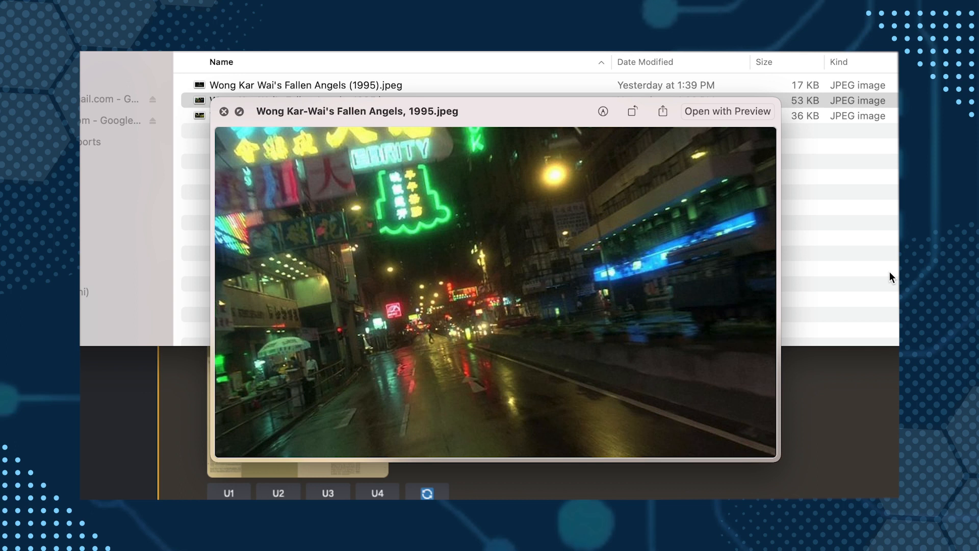
key("Up")
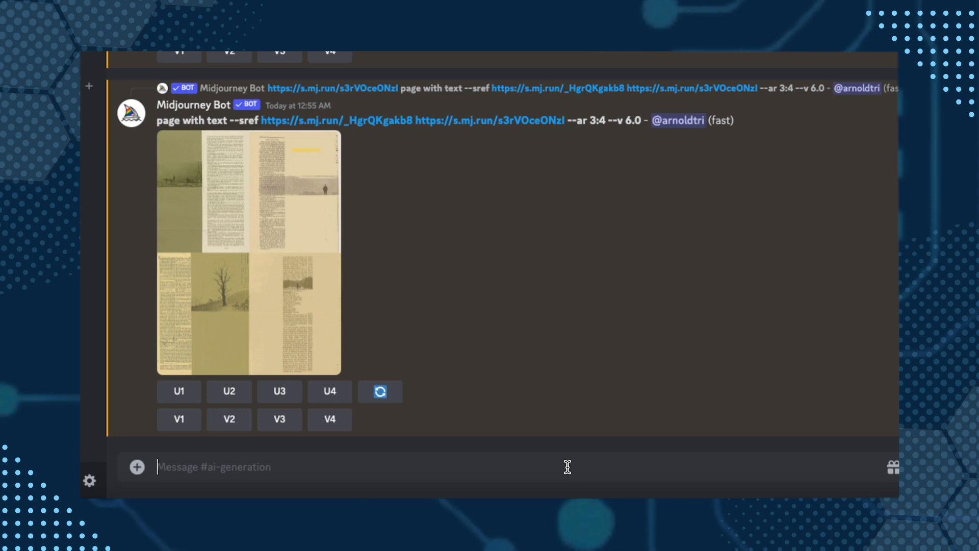
- Switch to Discord and draft an /imagine prompt reading "a motorcycle in hong kong --sref" in the ai-generation channel
left_click(568, 467)
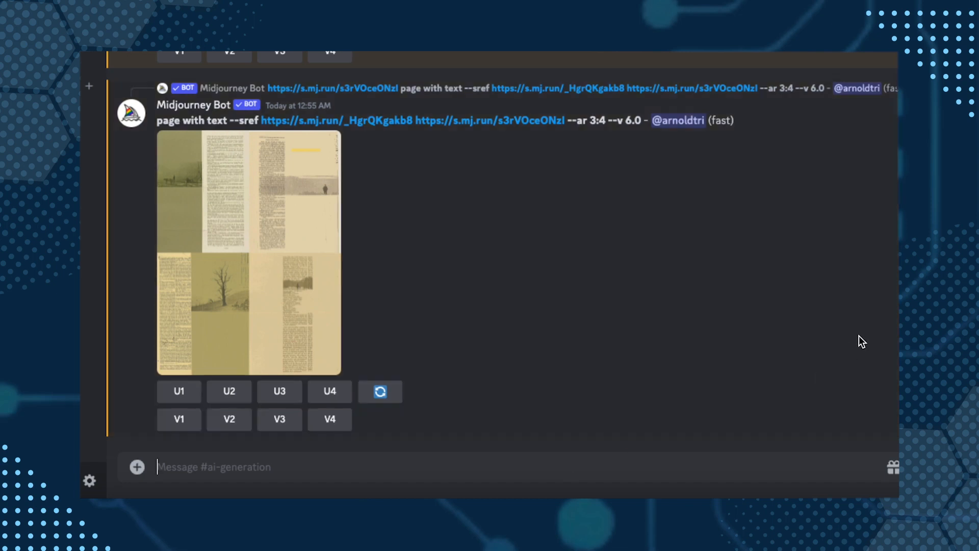
type("/")
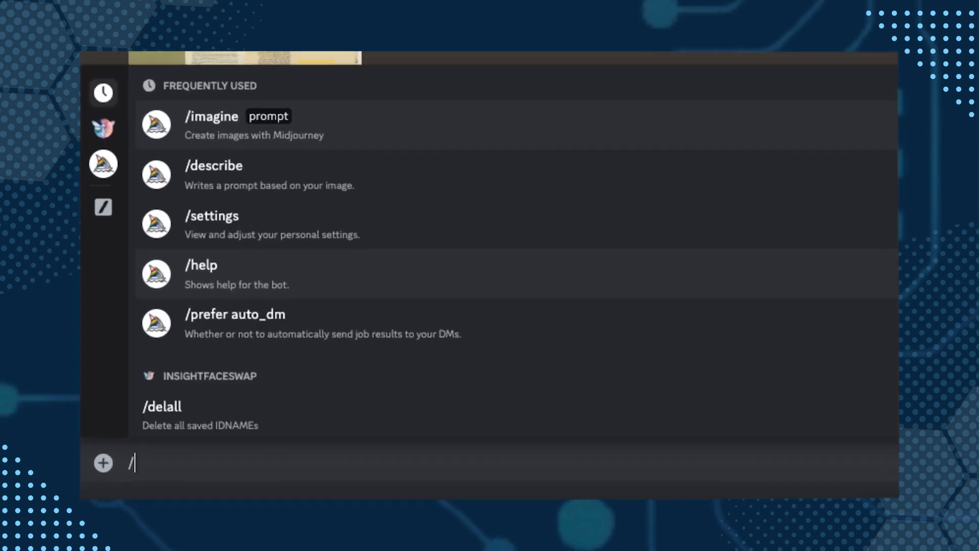
type("im")
key("Return")
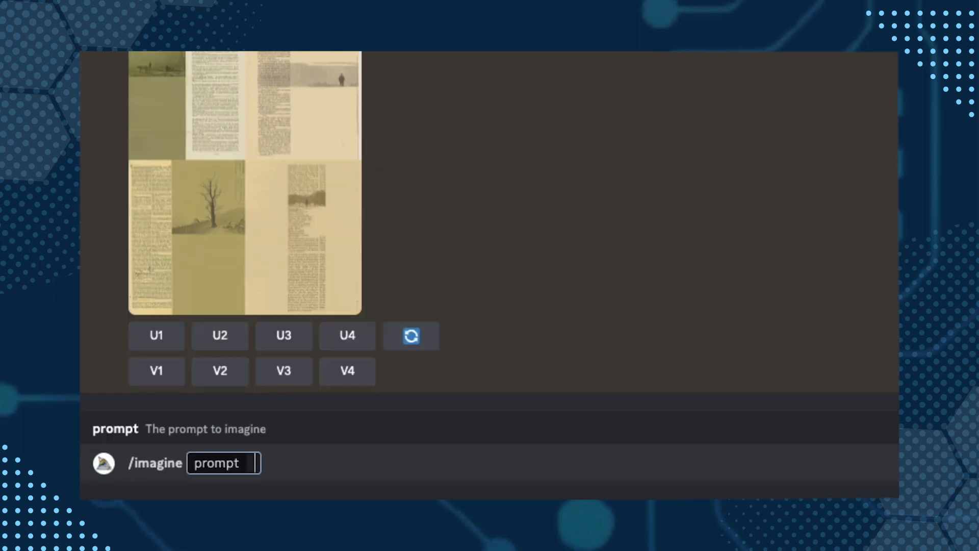
type("a mot")
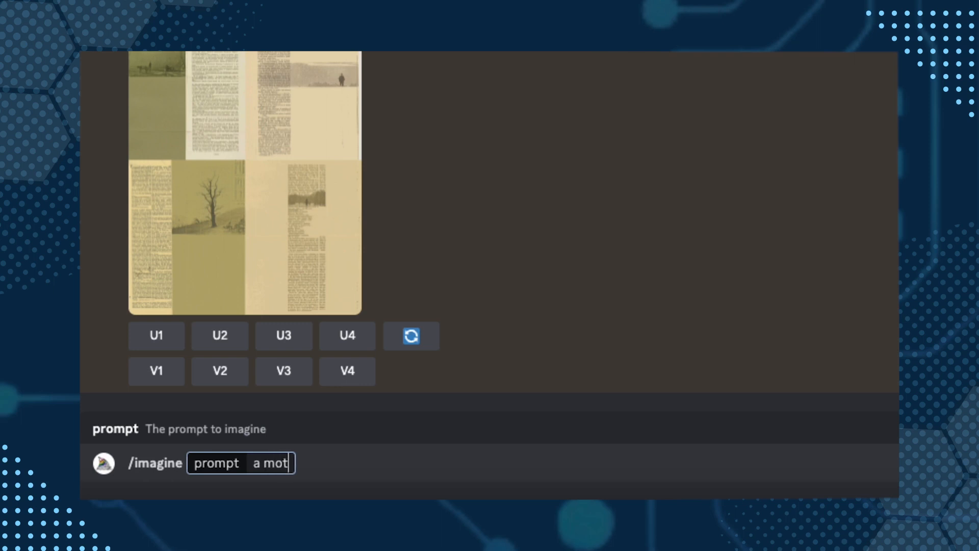
type("orcycle in hong kong")
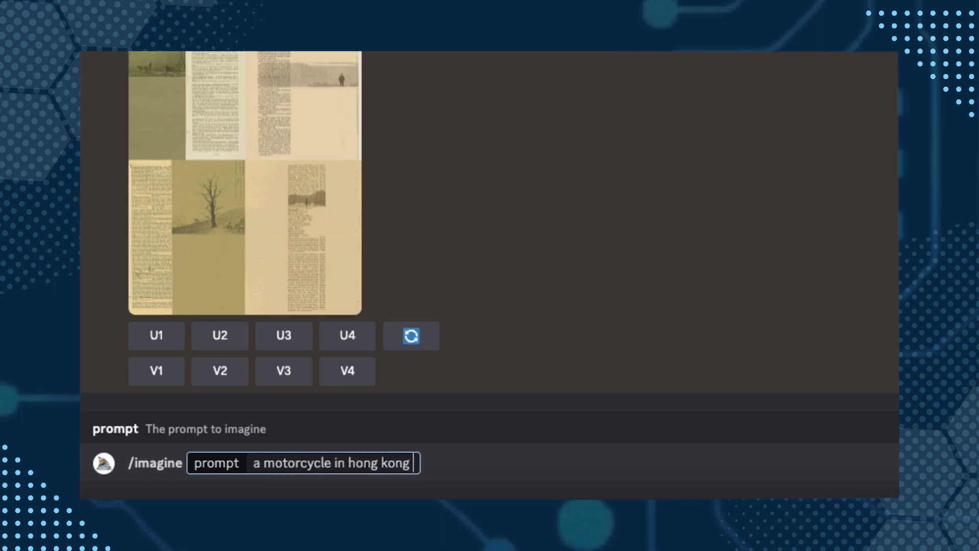
type(" --sref")
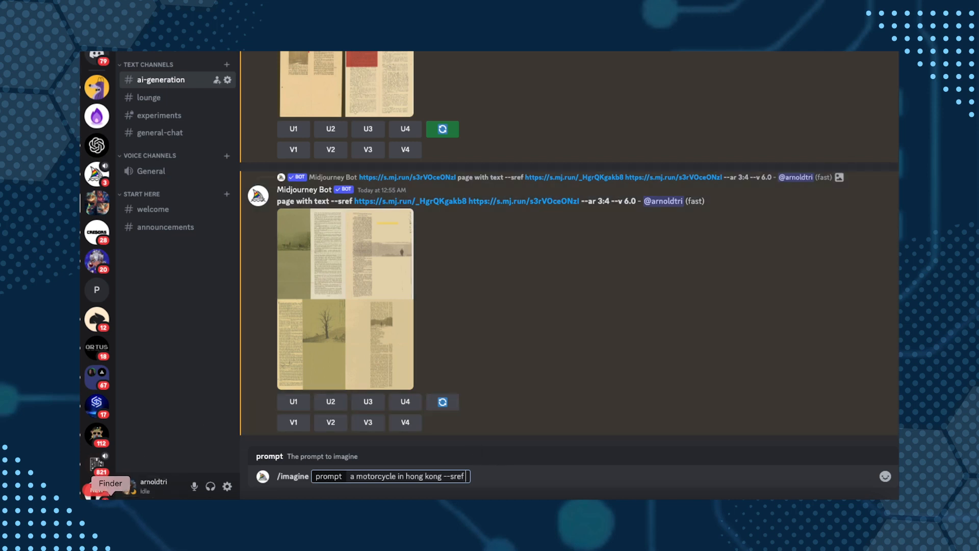
- Upload the three film stills from the Reference Images folder and send them to Discord's ai-generation channel
left_click(109, 492)
left_click_drag(388, 76, 749, 81)
left_click_drag(722, 164, 527, 456)
key("Return")
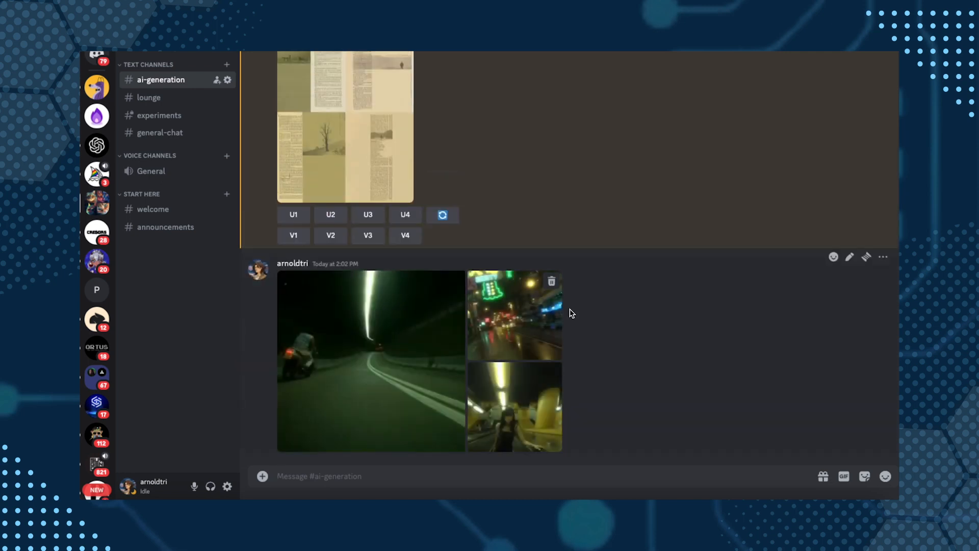
- Copy the link of the uploaded motorcycle tunnel image and paste it into the message draft
right_click(395, 363)
left_click(712, 308)
right_click(402, 380)
left_click(458, 449)
left_click(444, 465)
key("ctrl+v")
- Add the link of the uploaded neon street image after the first link in the draft
left_click(509, 311)
right_click(537, 299)
left_click(561, 345)
left_click(695, 474)
key("ctrl+v")
- Add the link of the uploaded image of the woman on the escalator to the end of the draft
left_click(551, 327)
right_click(522, 282)
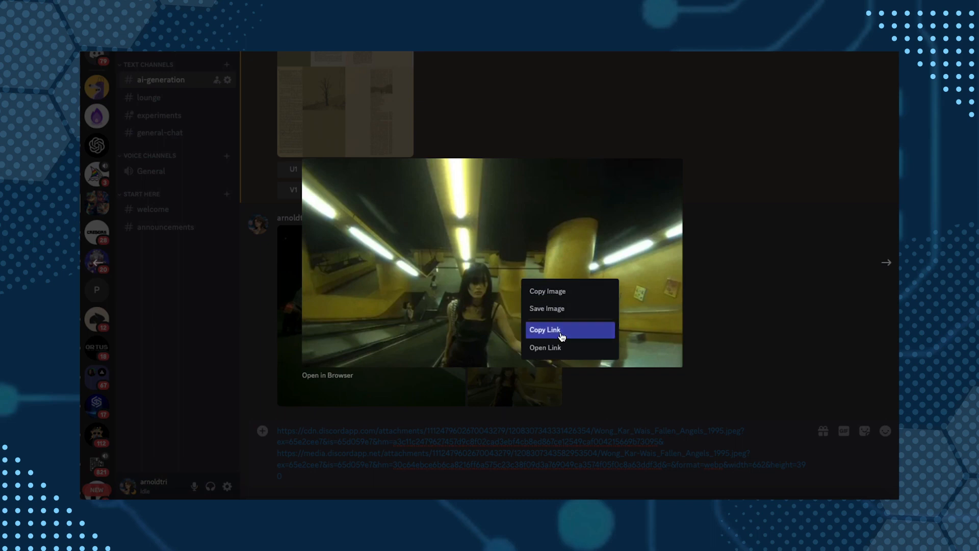
left_click(545, 330)
left_click(673, 387)
left_click(790, 478)
key("ctrl+v")
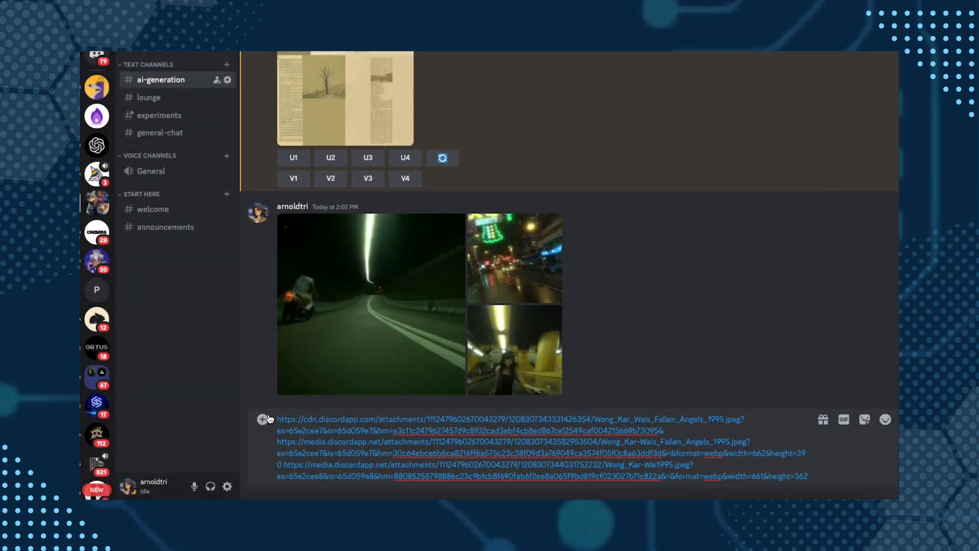
- Put "--sref" in front of the three image links and cut the whole text out of the draft
type("--sref")
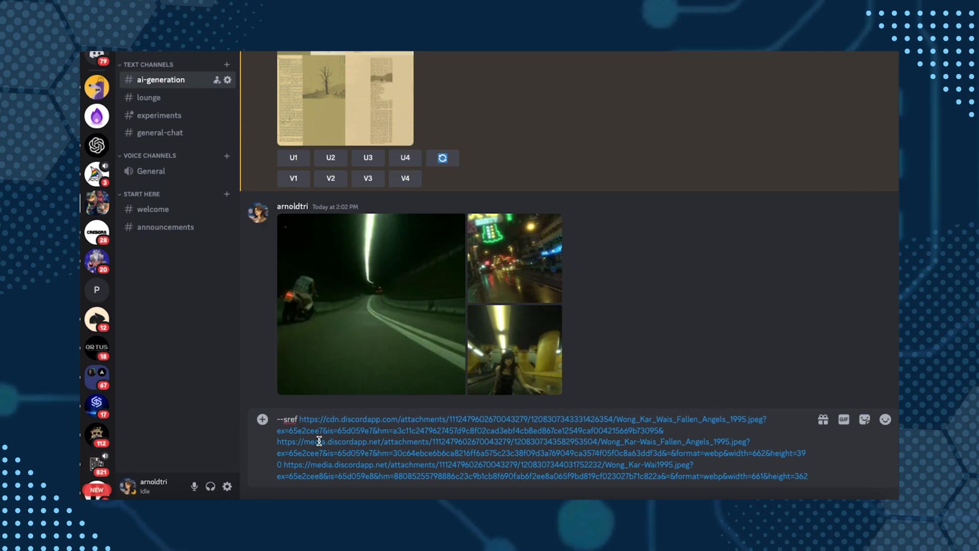
left_click_drag(278, 419, 819, 477)
key("BackSpace")
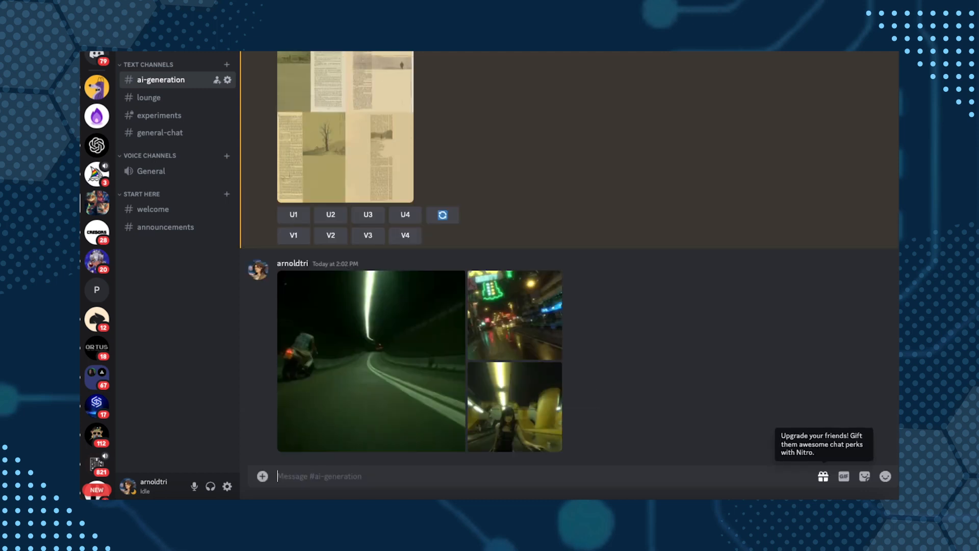
- Submit an /imagine prompt "a shopkeeper in hong kong at night" with the cut --sref links pasted in and "--ar 16:9" appended
type("/im")
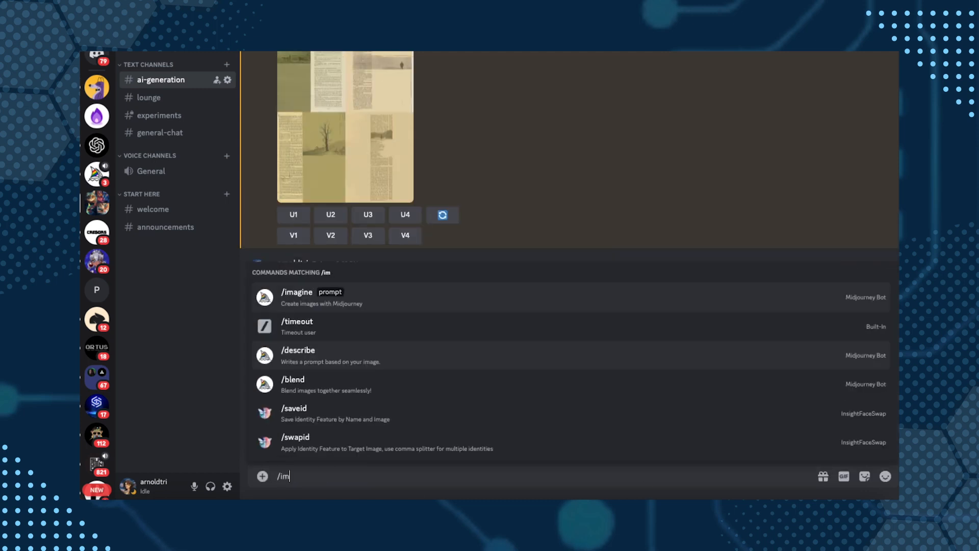
key("Return")
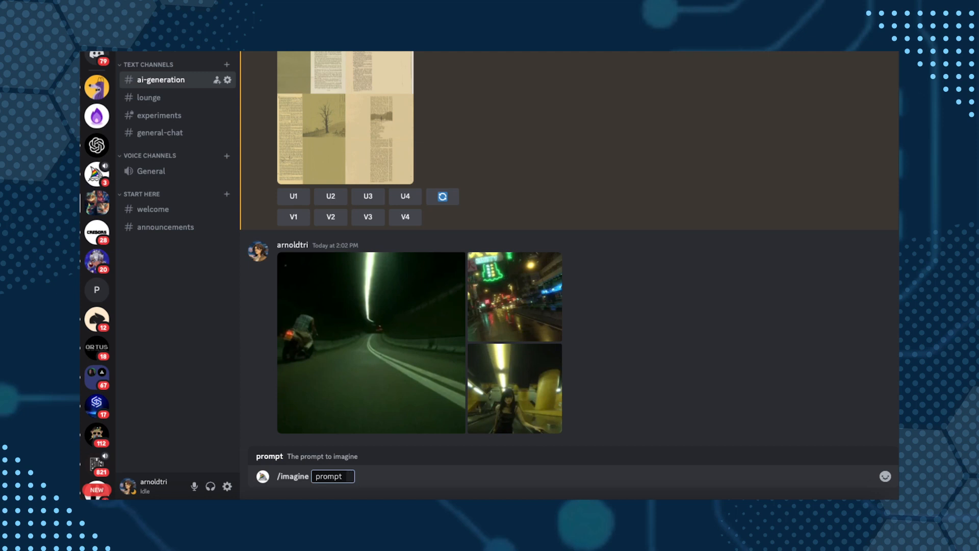
type("a shopkeeper i")
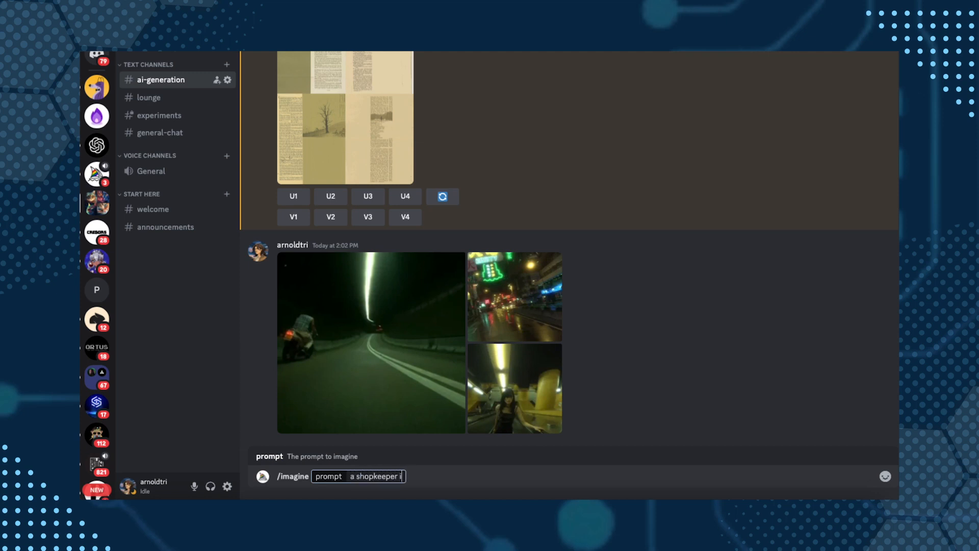
type("n hong kong at night")
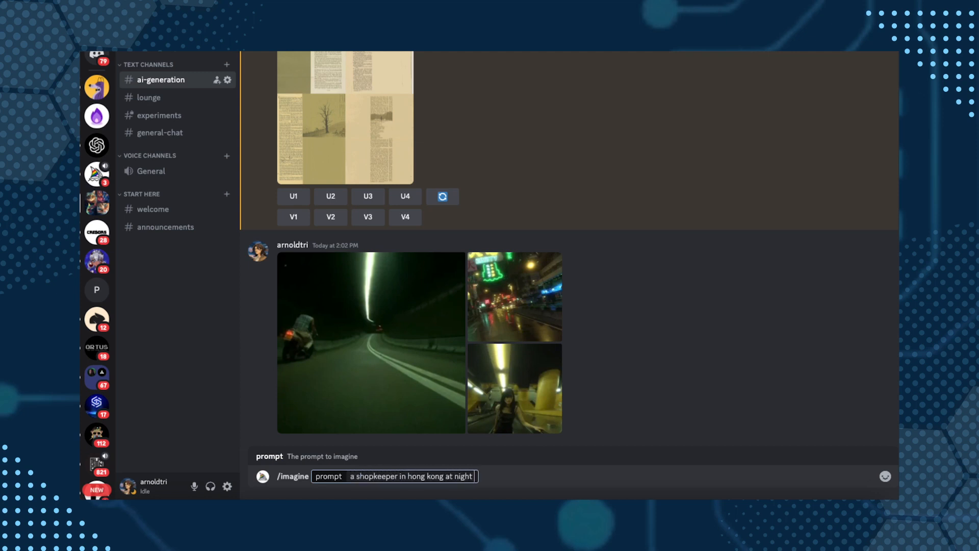
key("ctrl+v")
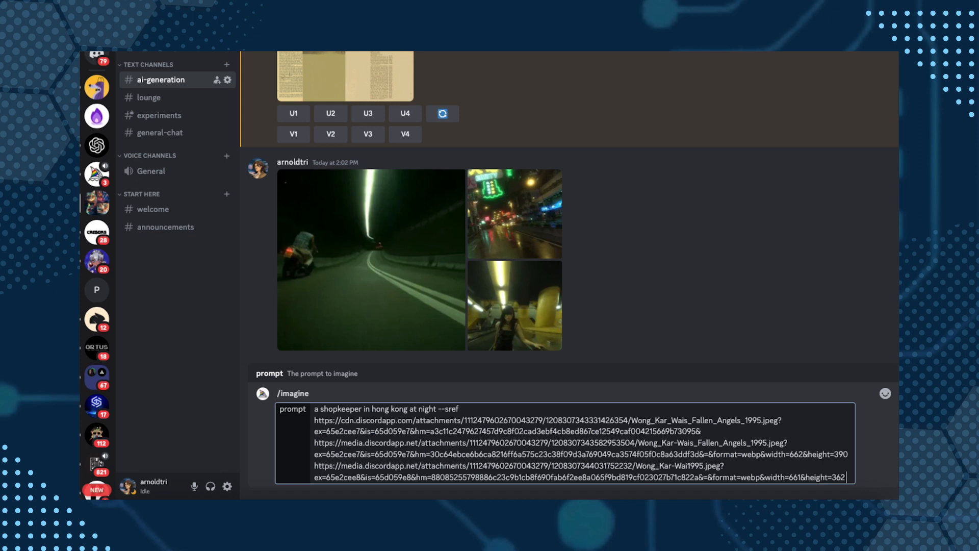
type("--ar 16:9")
key("Return")
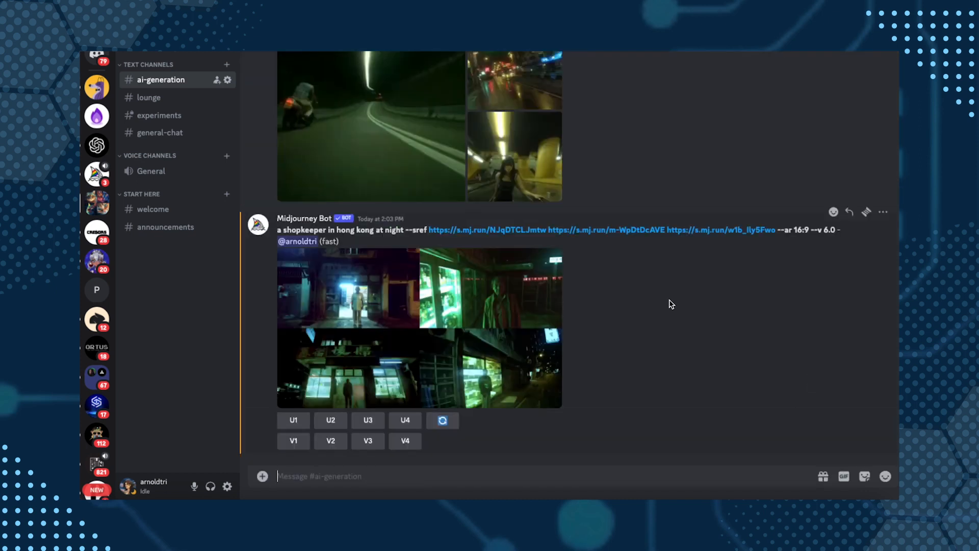
- Open the generated shopkeeper image grid in the browser and examine the four results up close
left_click(329, 316)
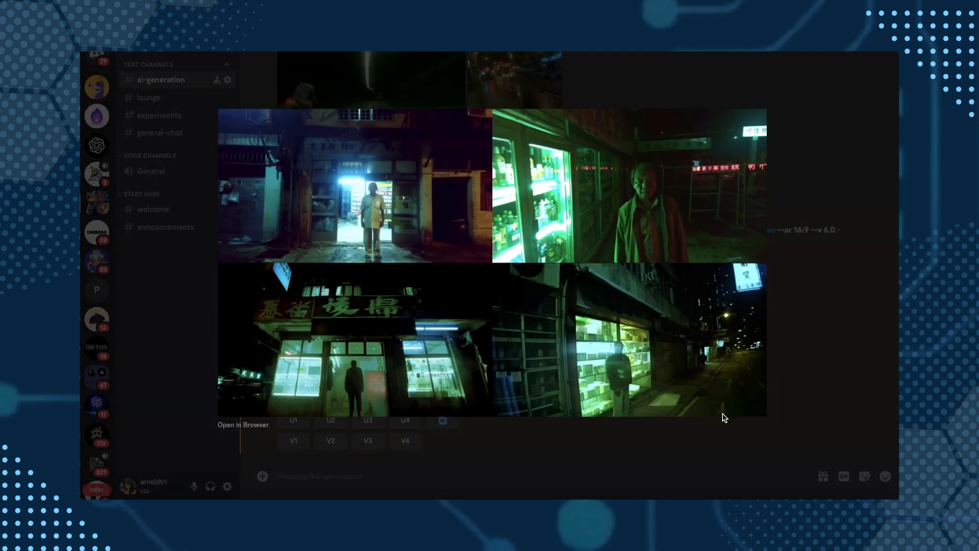
left_click(253, 426)
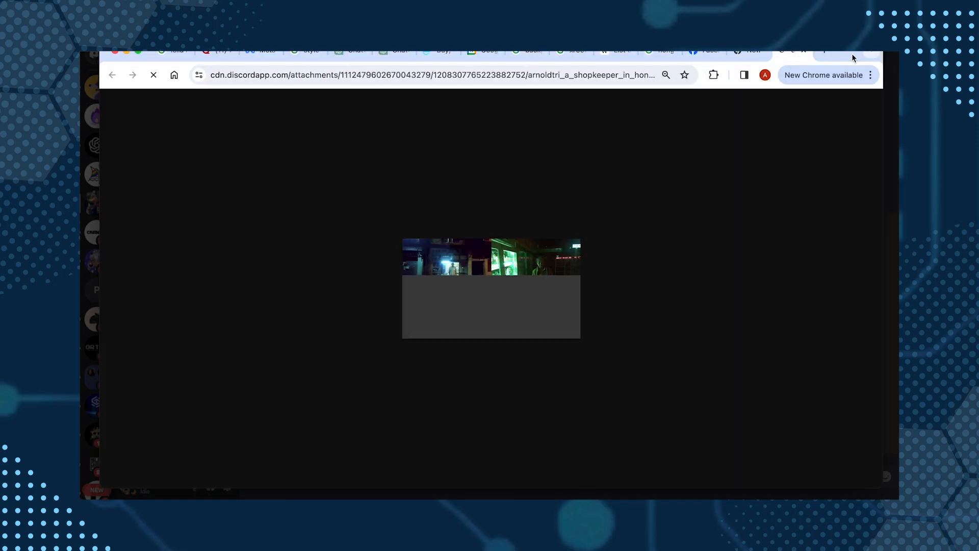
scroll(631, 321, "down", 2)
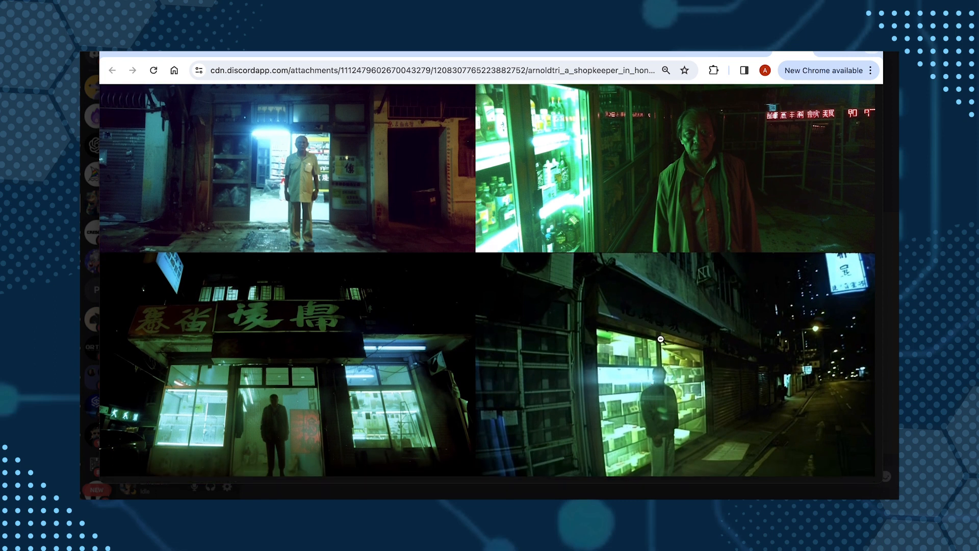
scroll(660, 339, "up", 2)
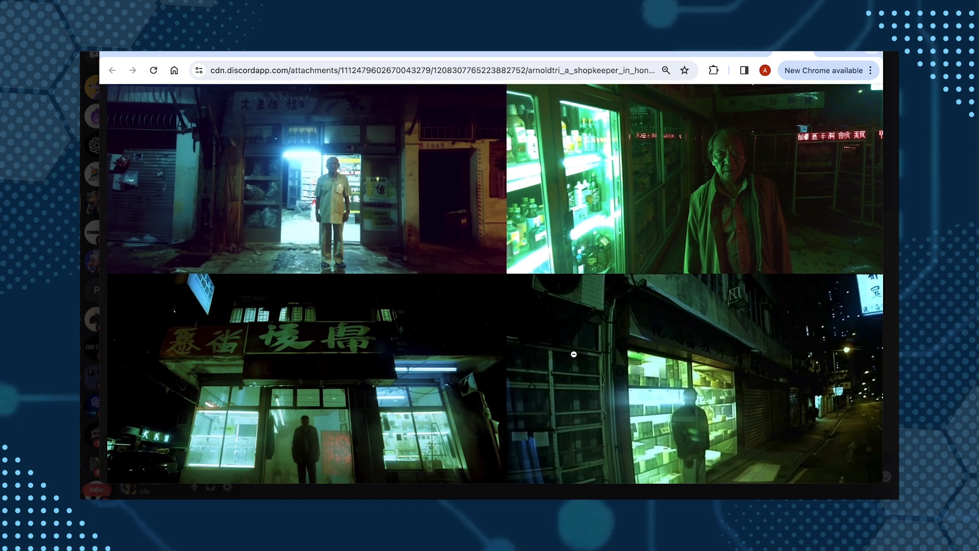
- Zoom the shopkeeper image grid back out, return to Discord and close the enlarged preview
left_click(549, 302)
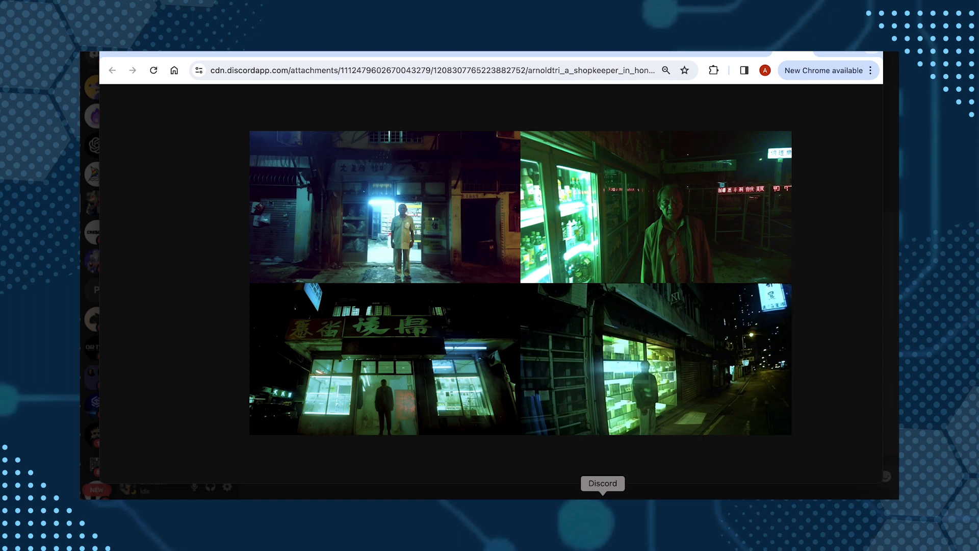
left_click(602, 507)
left_click(820, 354)
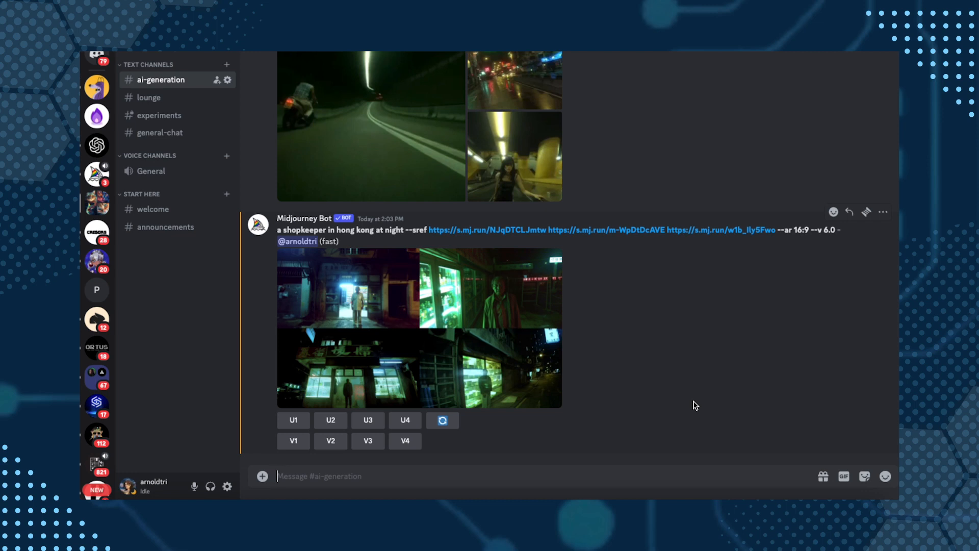
- Submit an /imagine prompt "hong kong night scene" with the cut --sref links pasted in and "--sw 1000" appended
type("/")
key("BackSpace")
type("/ima")
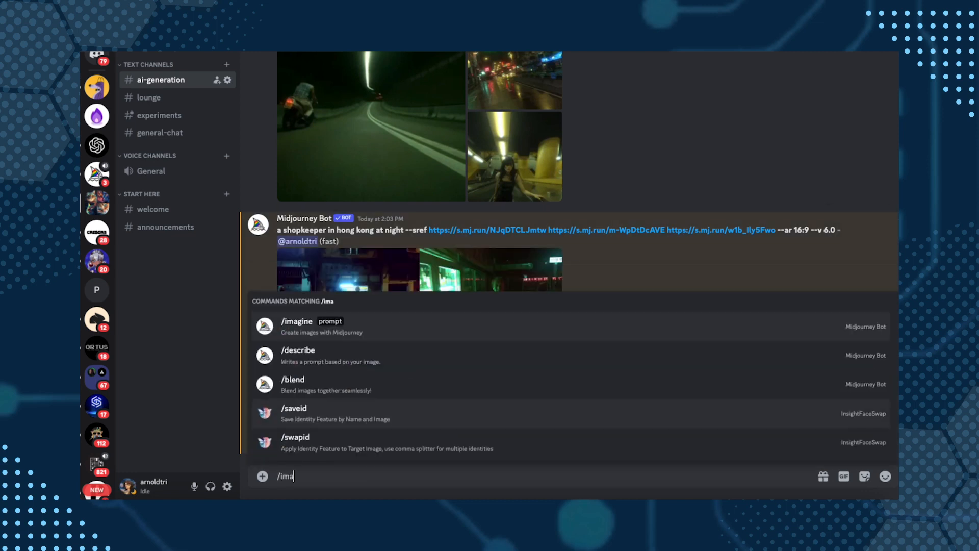
key("Tab")
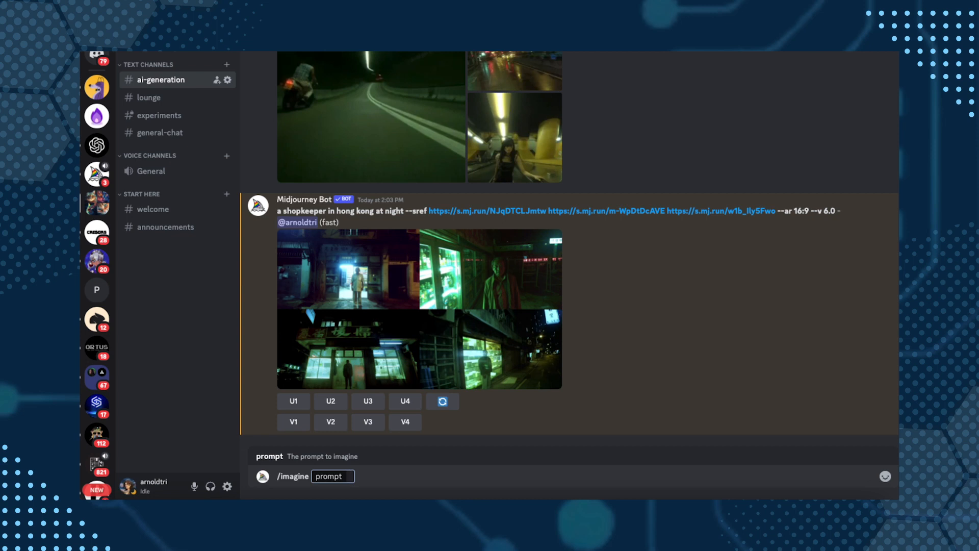
type("hong kong nig")
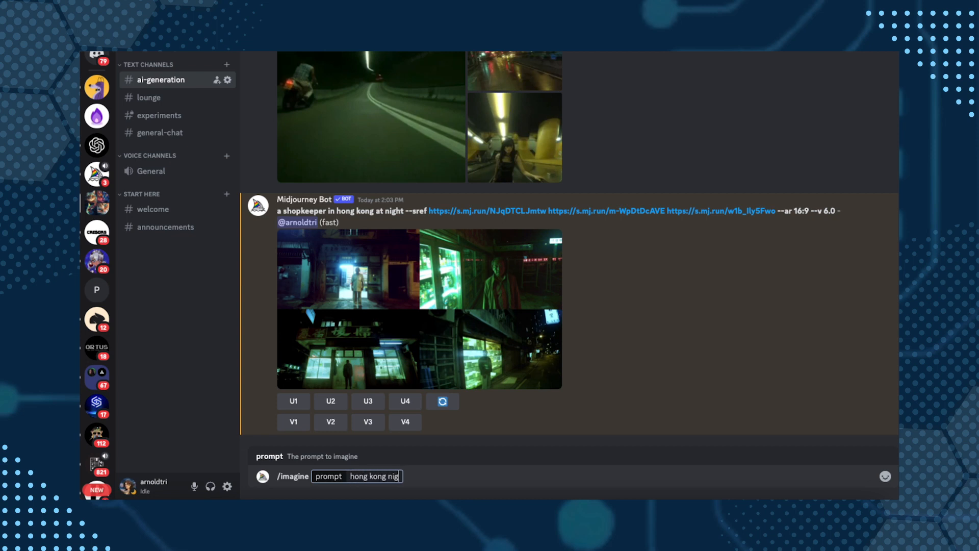
type("ht scene")
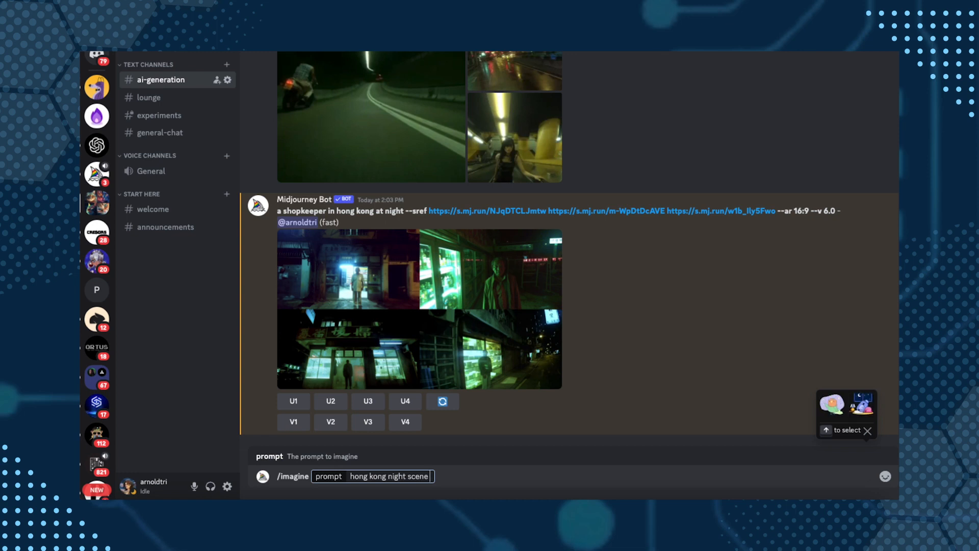
key("ctrl+v")
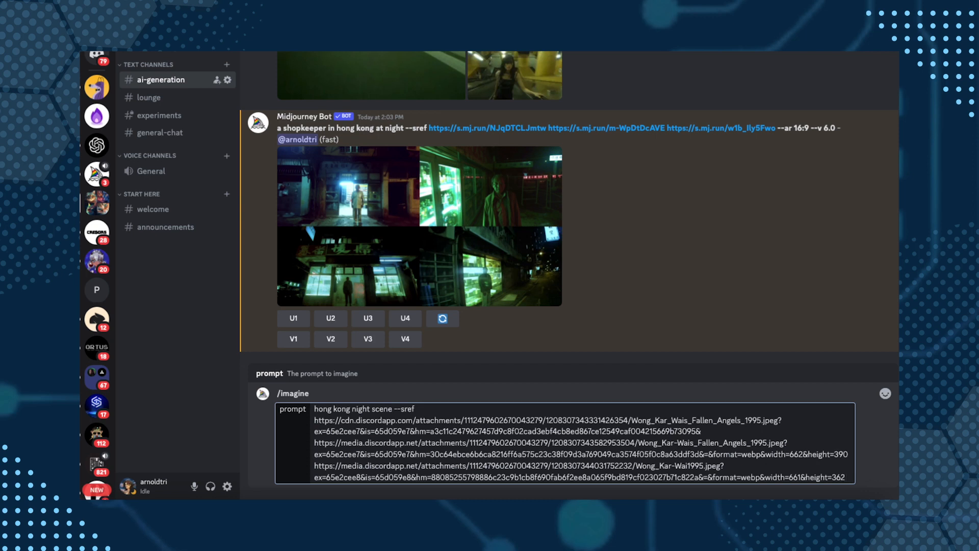
type("--")
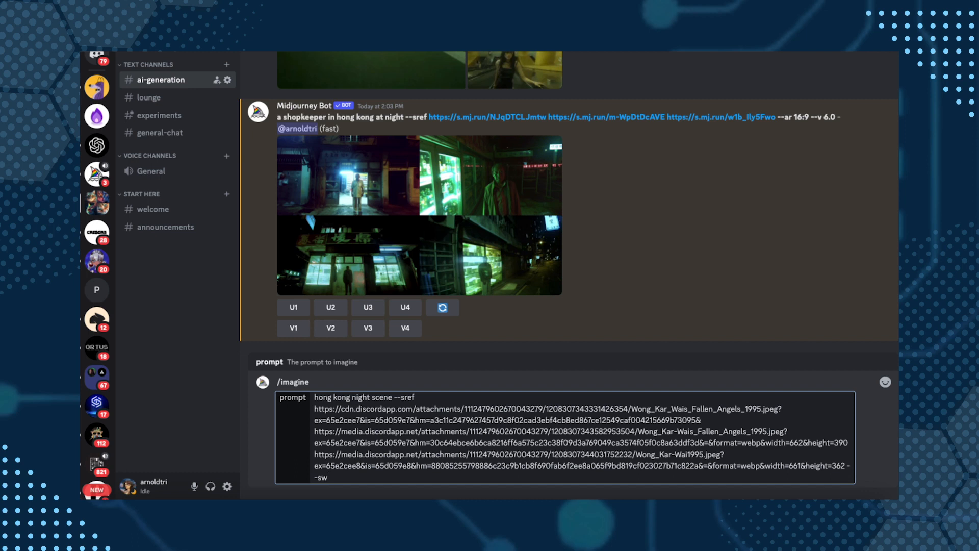
type("sw 1000")
key("Return")
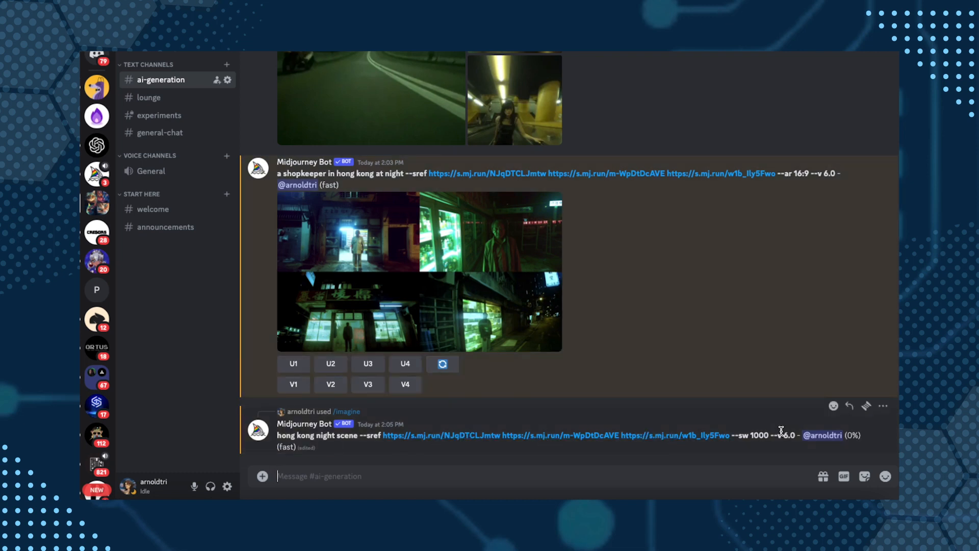
- Copy "--sref" and its three shortened image links from the posted night scene prompt, leaving out the --sw value
left_click_drag(769, 434, 360, 435)
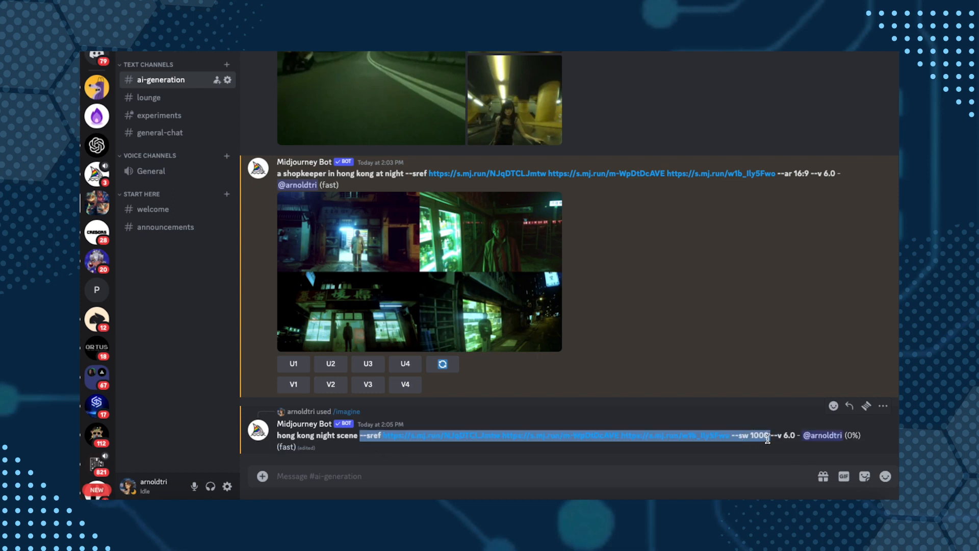
left_click(768, 438)
left_click_drag(730, 436, 357, 440)
key("ctrl+c")
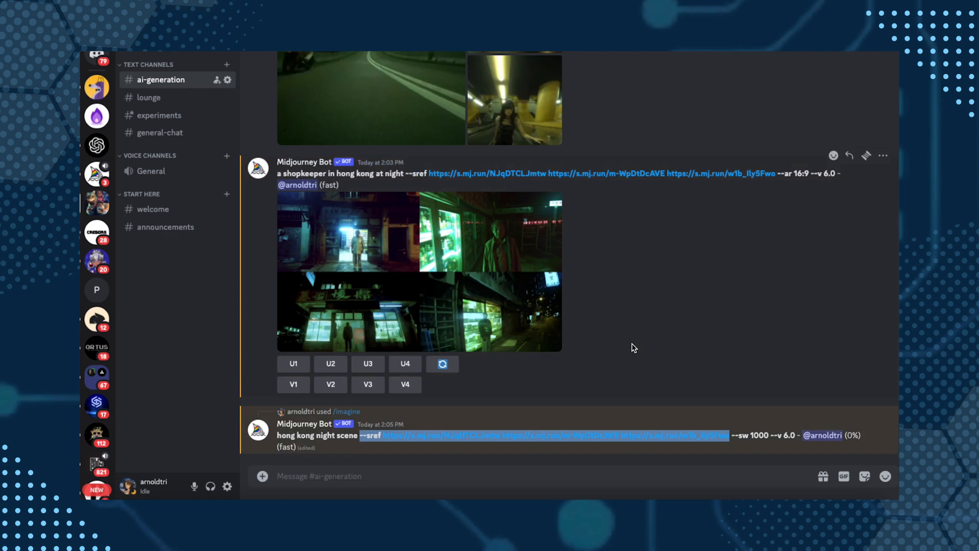
- Submit an /imagine prompt "female on motorcycle in hong kong" with the copied --sref links pasted in and "--sw 500" appended
left_click(485, 471)
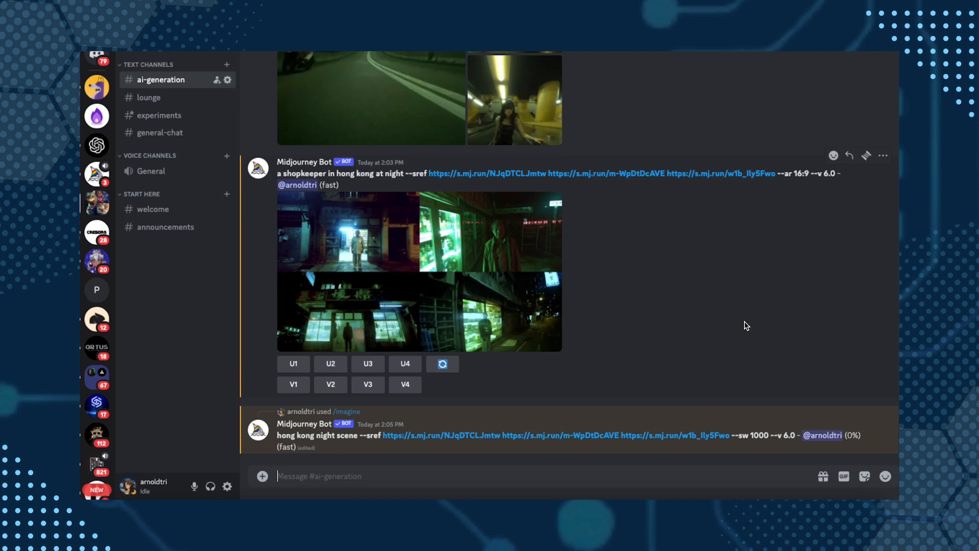
type("/ima")
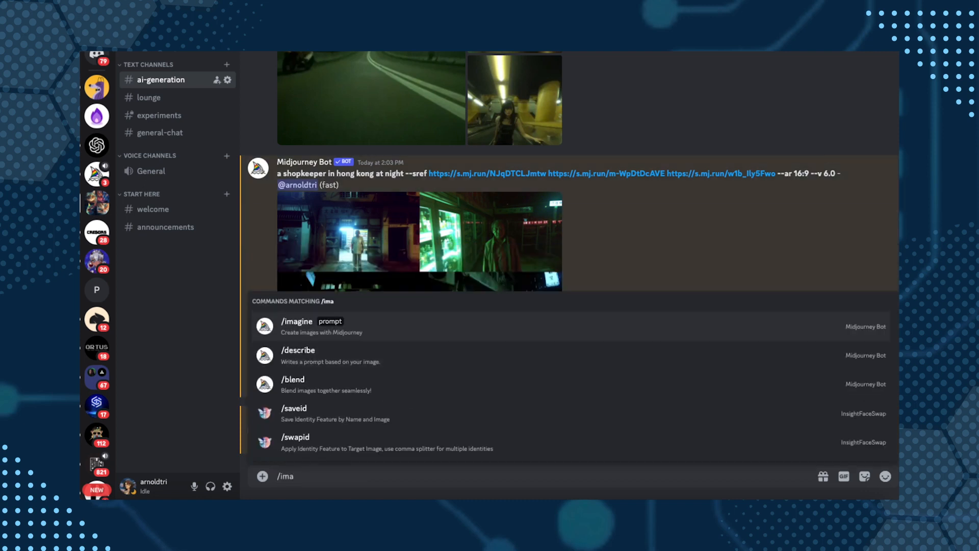
key("Tab")
type("fema")
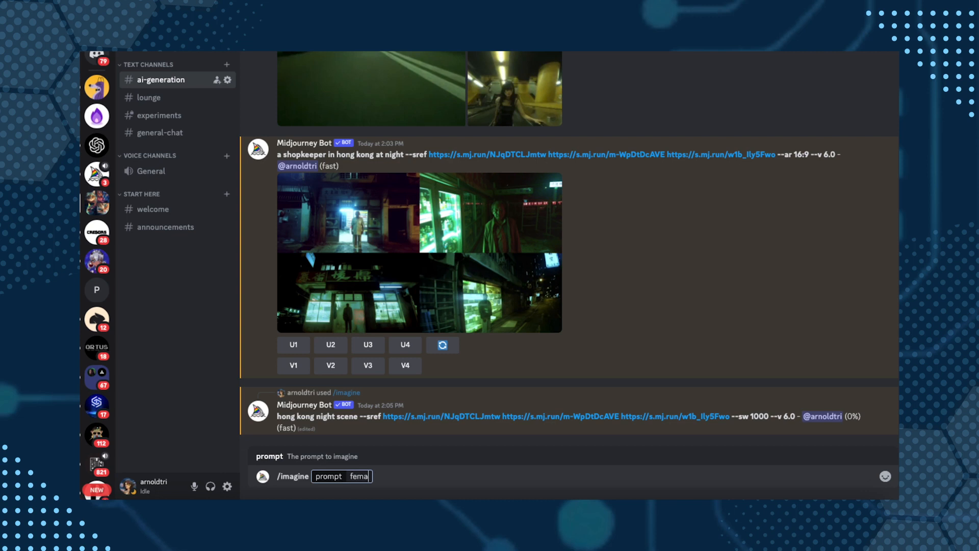
type("le on motorcycle in hong kong")
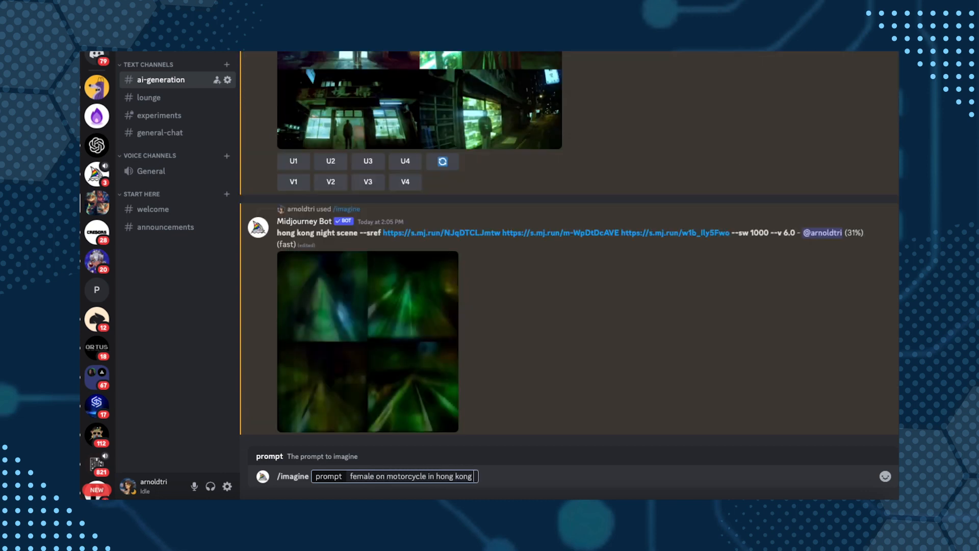
key("ctrl+v")
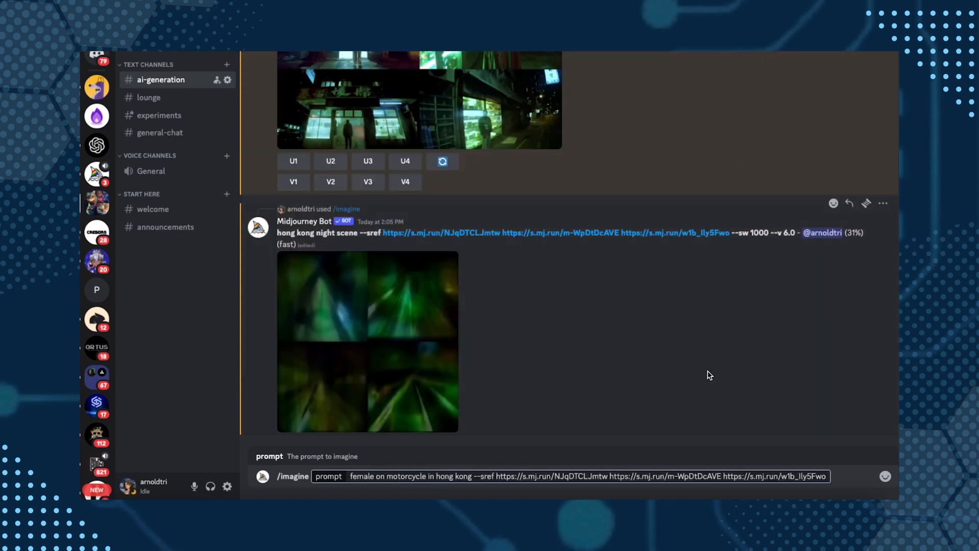
type("--")
type("sw")
type(" 1000")
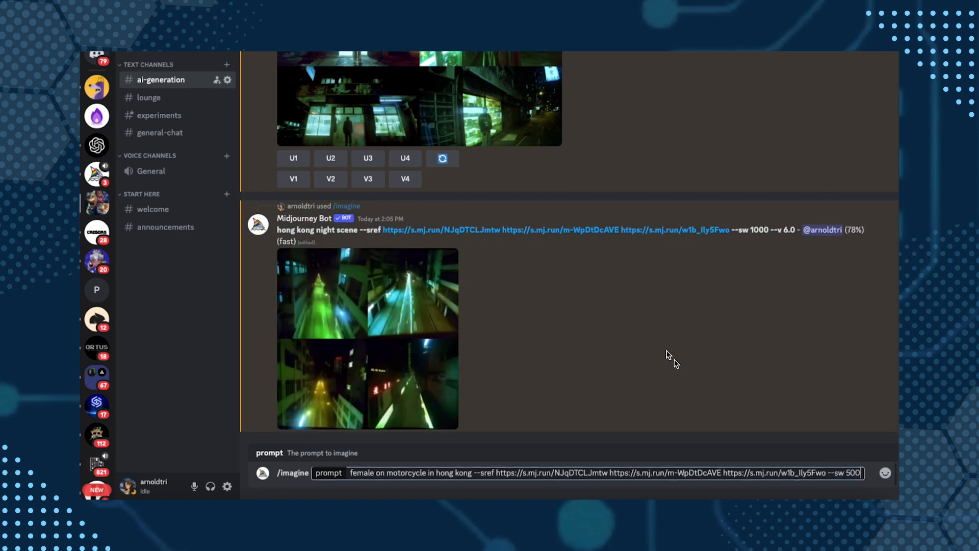
key("Return")
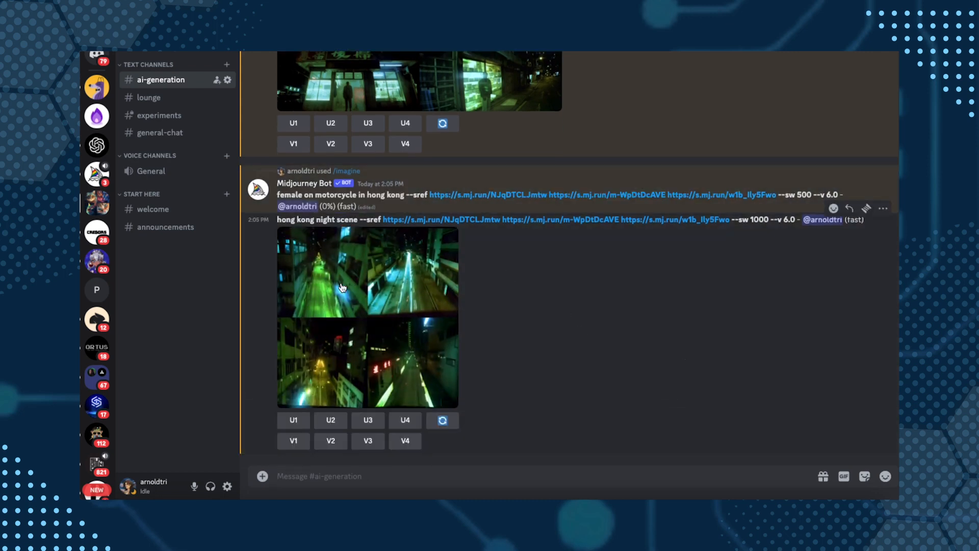
- Enlarge the generated night scene grid and examine how the style weight of 1000 affects the four images
left_click(342, 287)
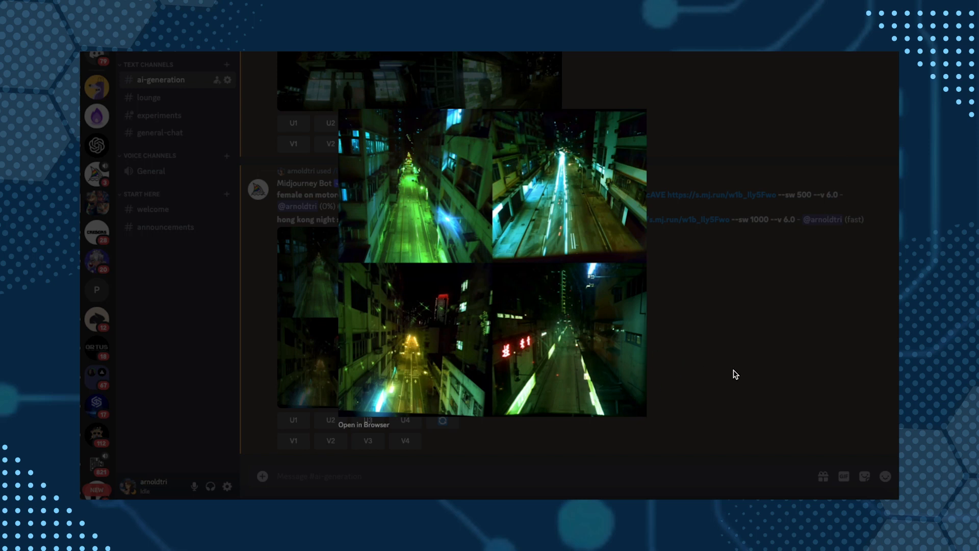
left_click(780, 365)
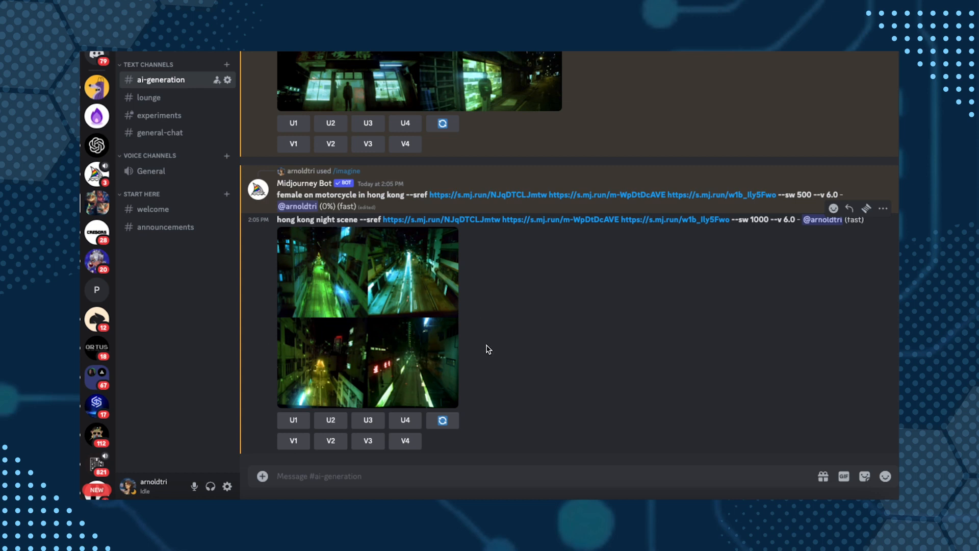
left_click(371, 330)
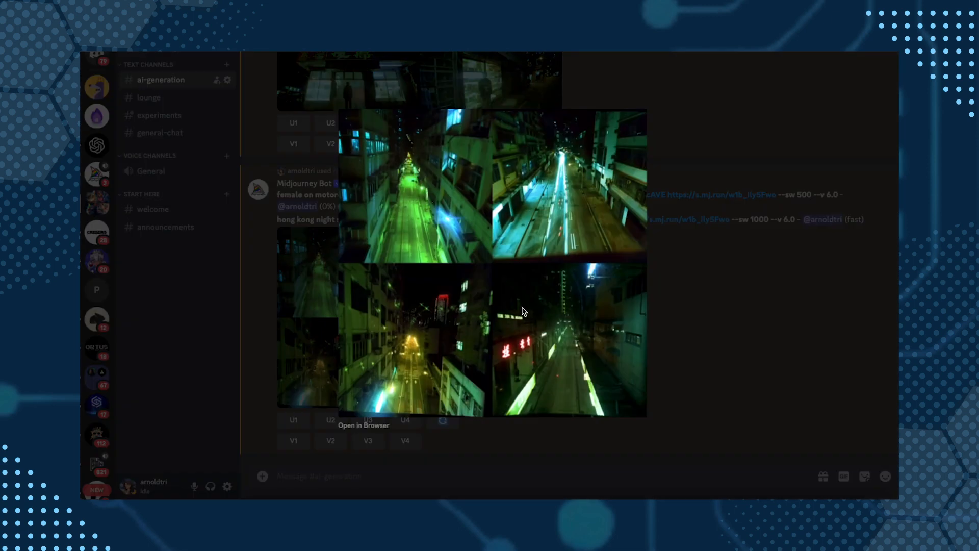
left_click(758, 329)
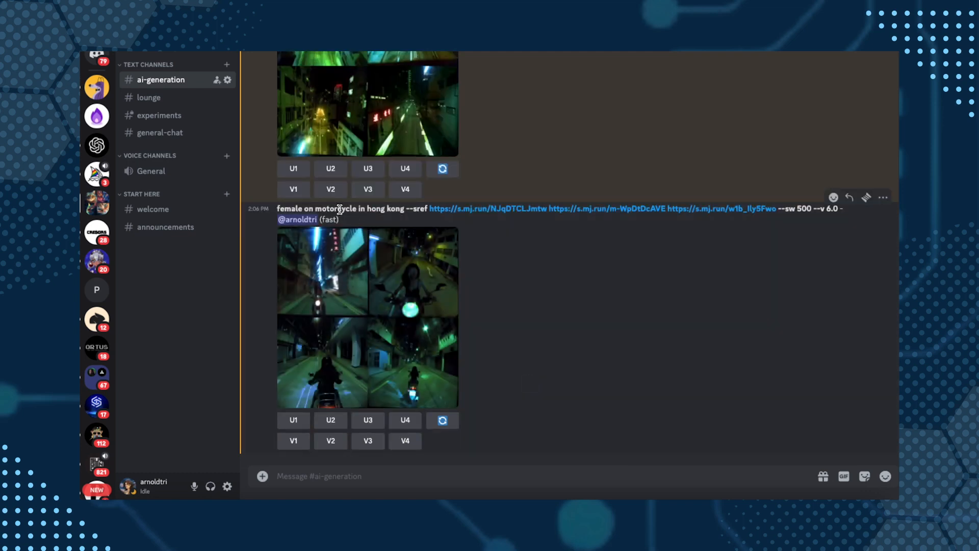
- Enlarge the motorcycle grid made with --sw 500 and compare its style with the night scene grid made with --sw 1000
left_click(325, 313)
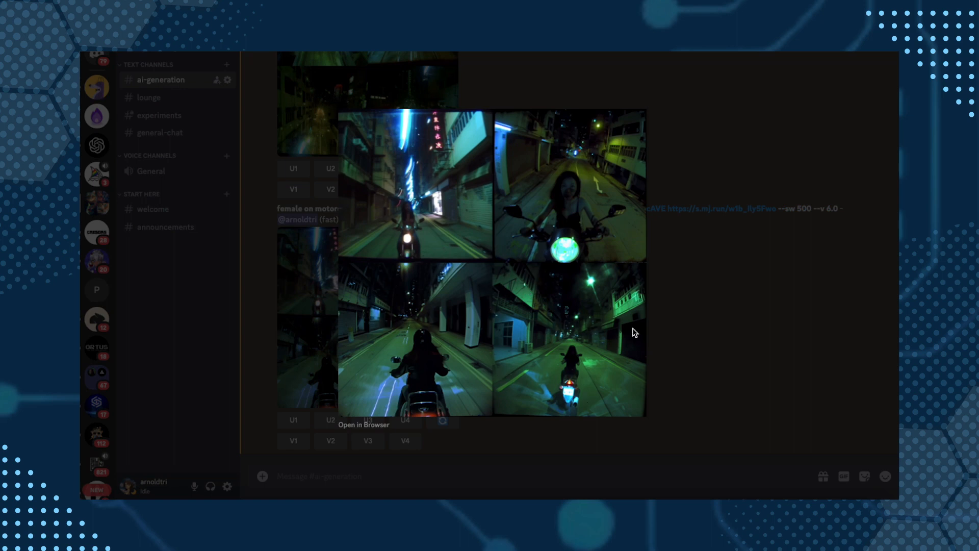
left_click(800, 241)
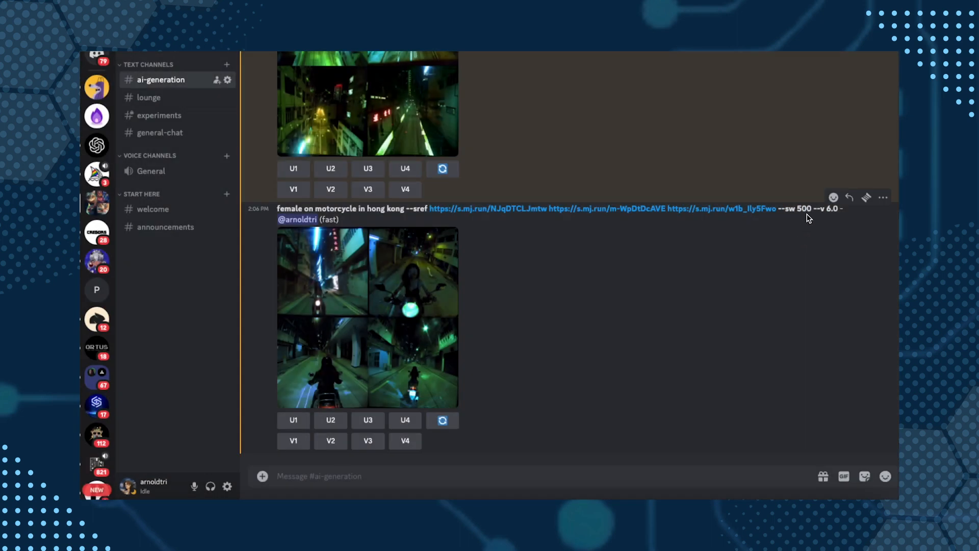
left_click(363, 370)
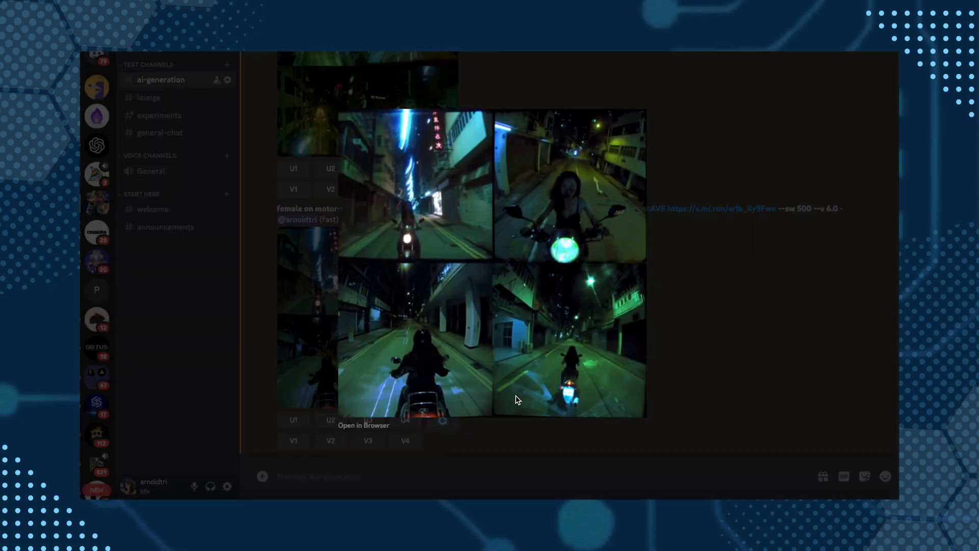
key("Escape")
scroll(485, 327, "up", 2)
left_click(433, 194)
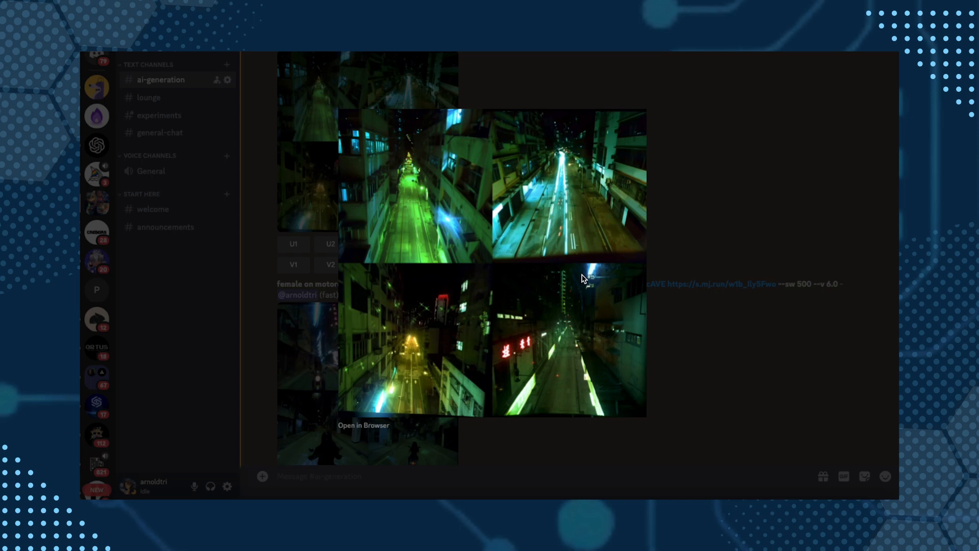
left_click(729, 198)
scroll(525, 244, "up", 2)
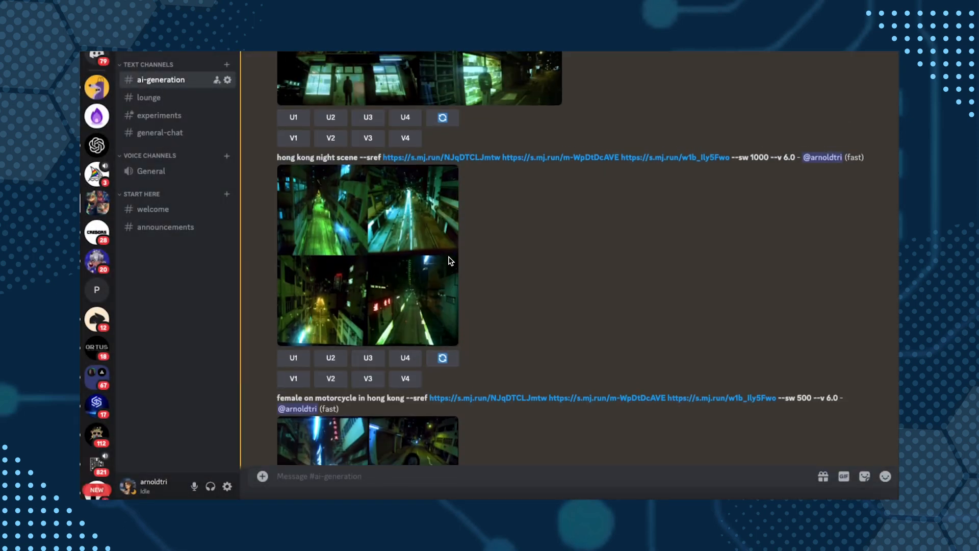
- Open the generated motorcycle grid in the browser, examine the four results up close, and return to the Discord channel
scroll(449, 261, "down", 2)
scroll(449, 261, "down", 2)
left_click(449, 261)
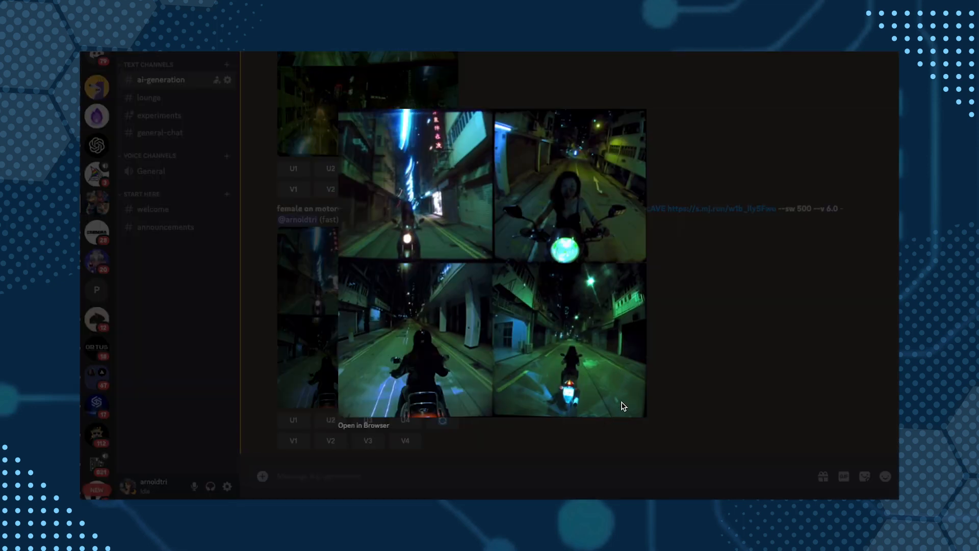
left_click(380, 426)
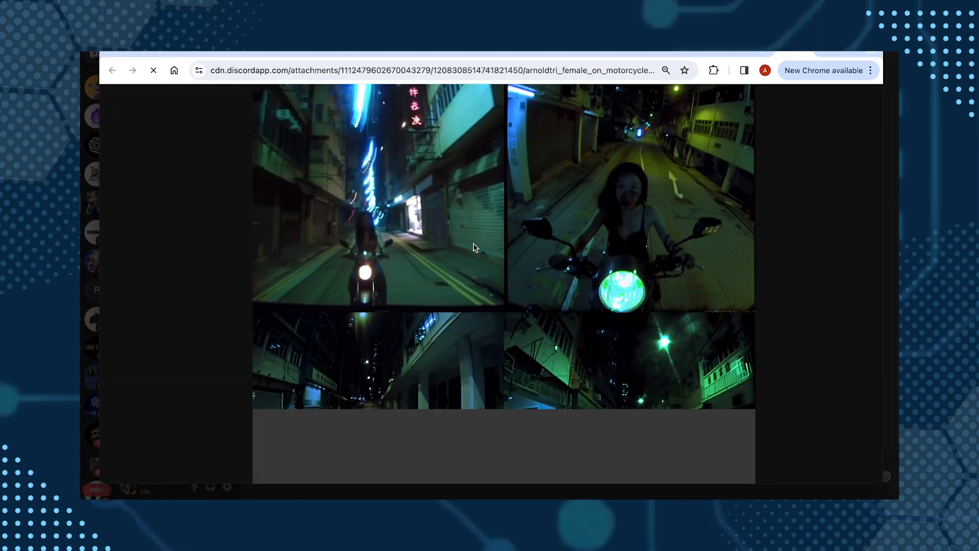
left_click(405, 308)
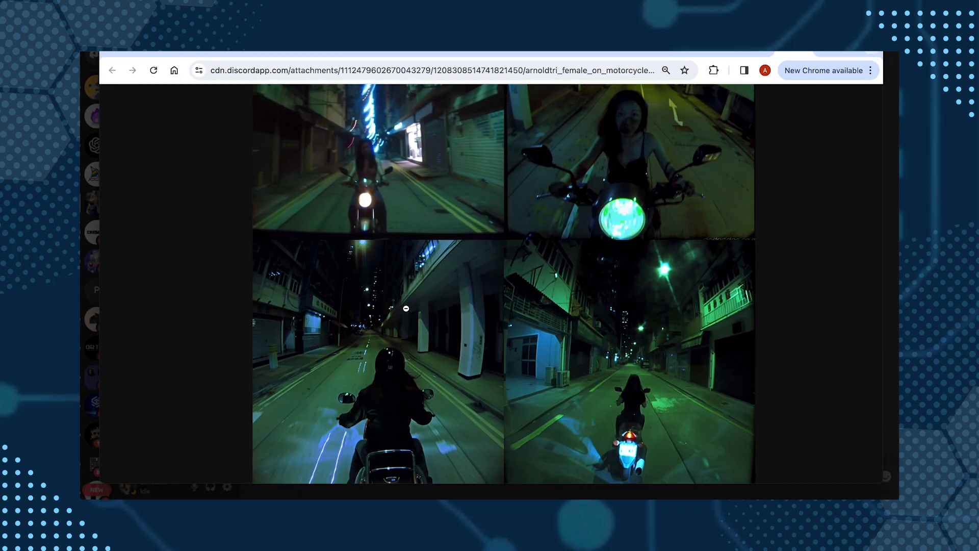
scroll(408, 306, "down", 1)
left_click(425, 307)
key("super+w")
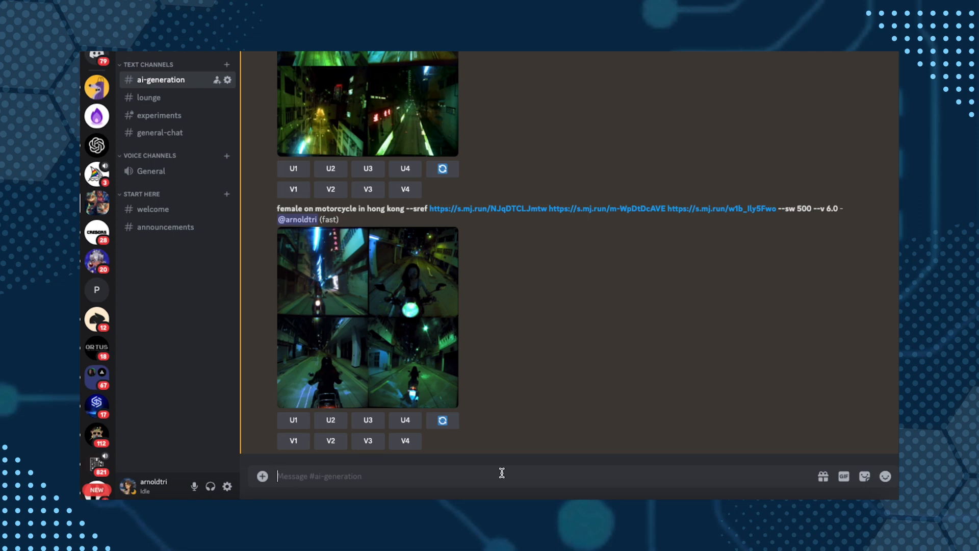
- Start an /imagine prompt "hong kong city scene with neon lights and a lot of people" followed by the three copied --sref links
type("/imagine")
key("Tab")
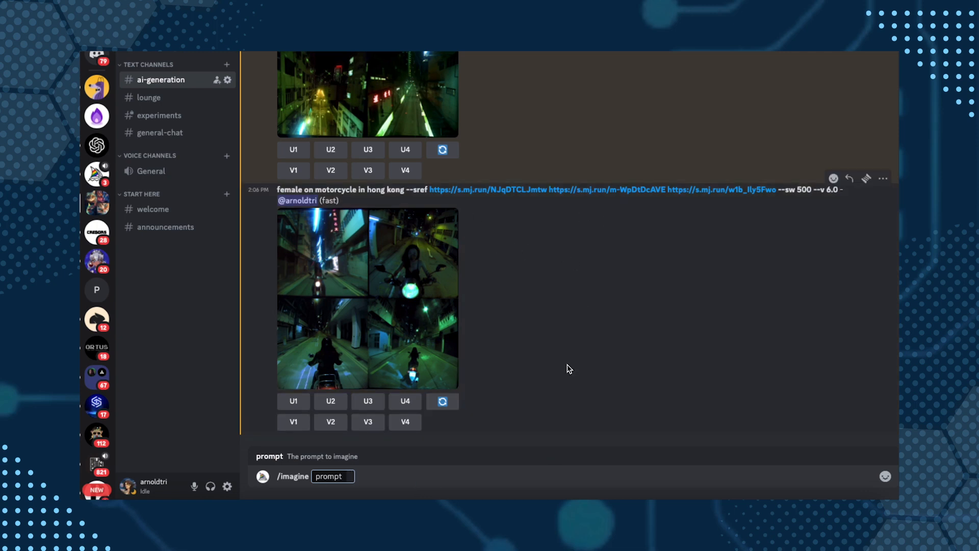
type("hong kong ci")
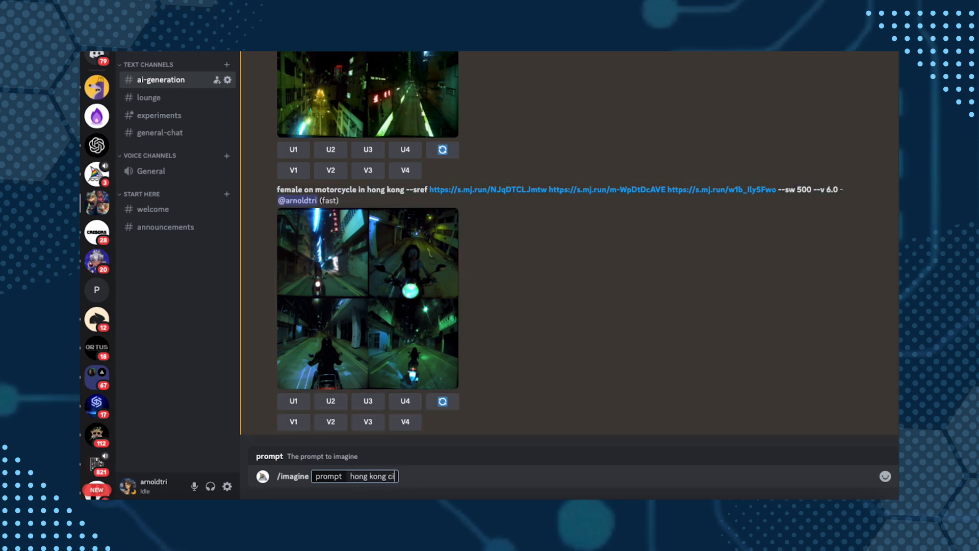
type("ty scene with neon light")
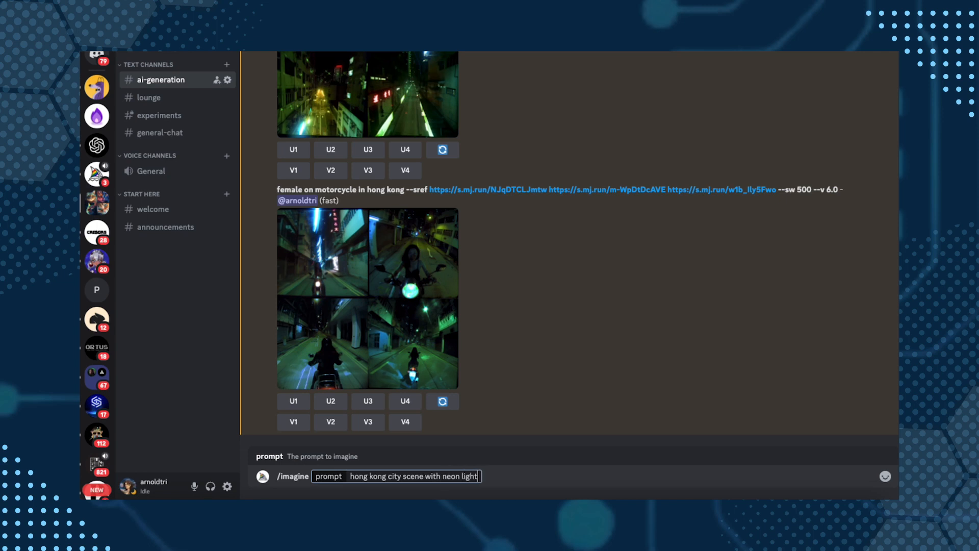
type("s and a lot of people")
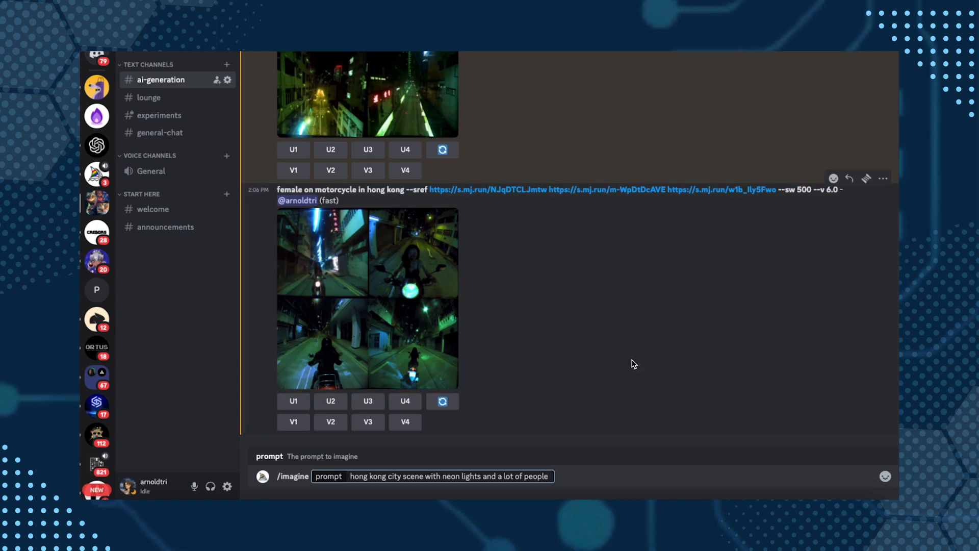
type("--sref https://s.mj.run/NJqDTCLJmtw https://s.mj.run/m-WpDtDcAVE https://s.mj.run/w1b_Ily5Fwo")
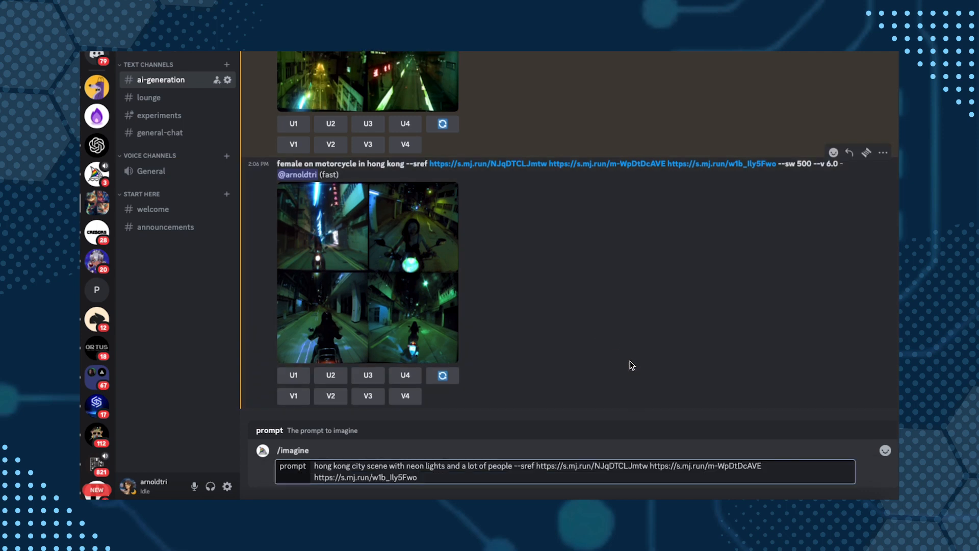
- Append "--ar 16:9 --repeat 2" to the city scene prompt, submit it, and confirm generating the two prompts
type("--ar 16:9")
type("--repe")
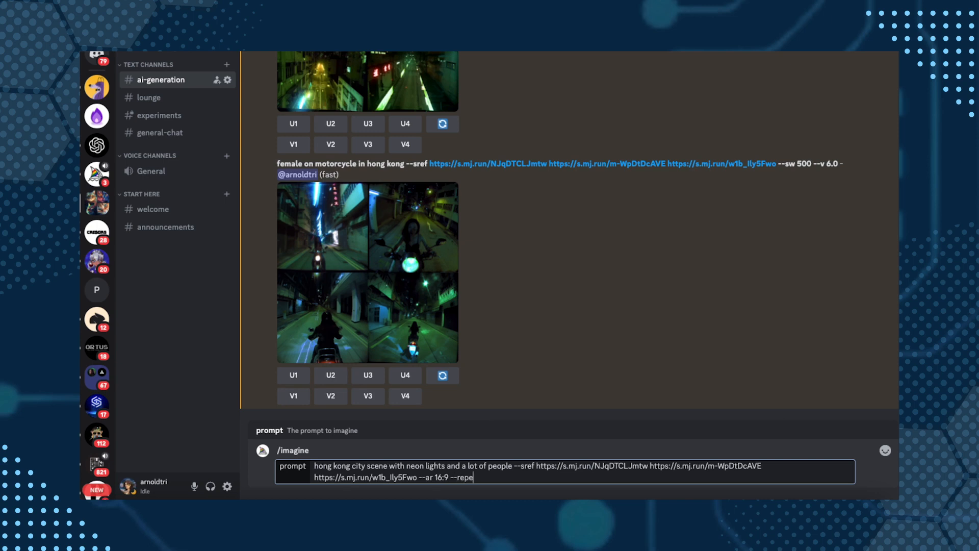
type("at 2")
key("Return")
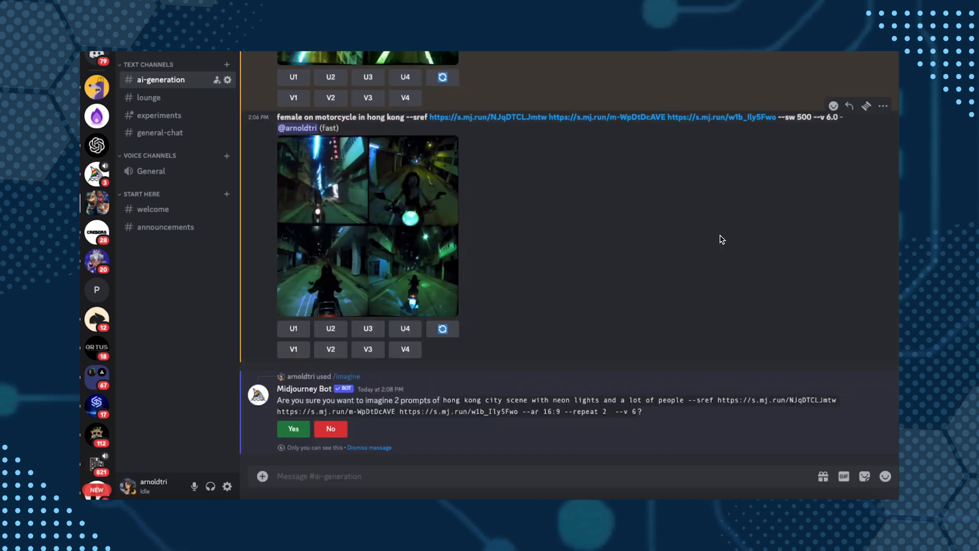
left_click(293, 428)
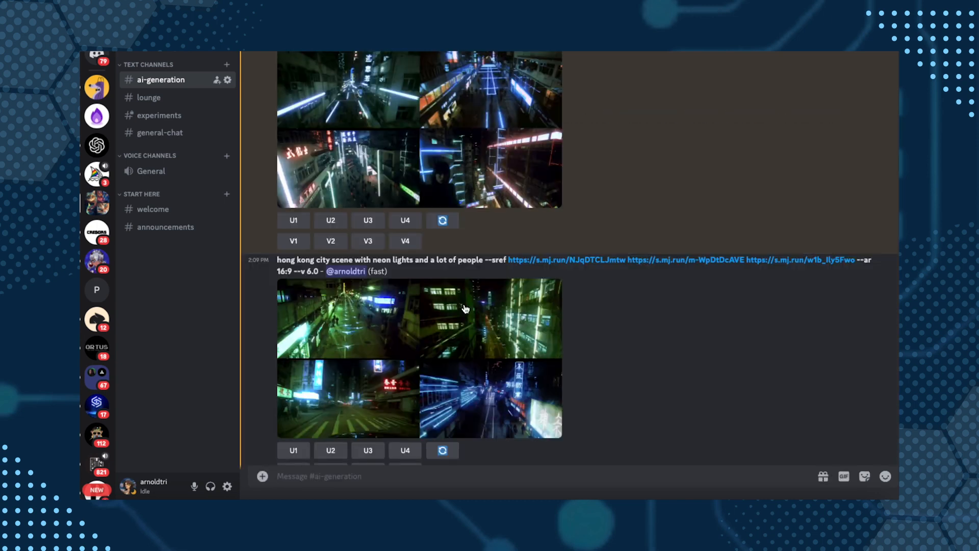
- Enlarge each of the two generated Hong Kong city scene grids and examine their neon lights, crowds and style
scroll(465, 309, "up", 3)
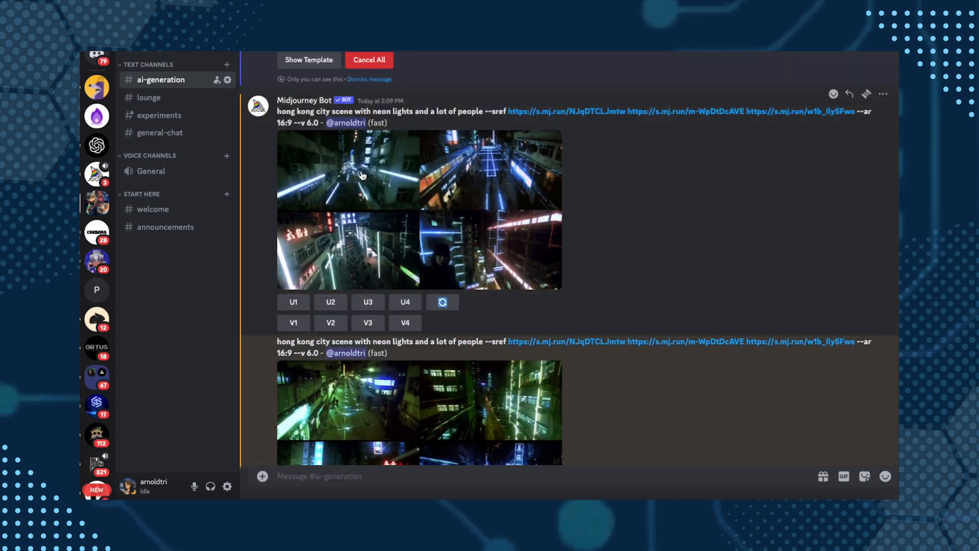
left_click(355, 193)
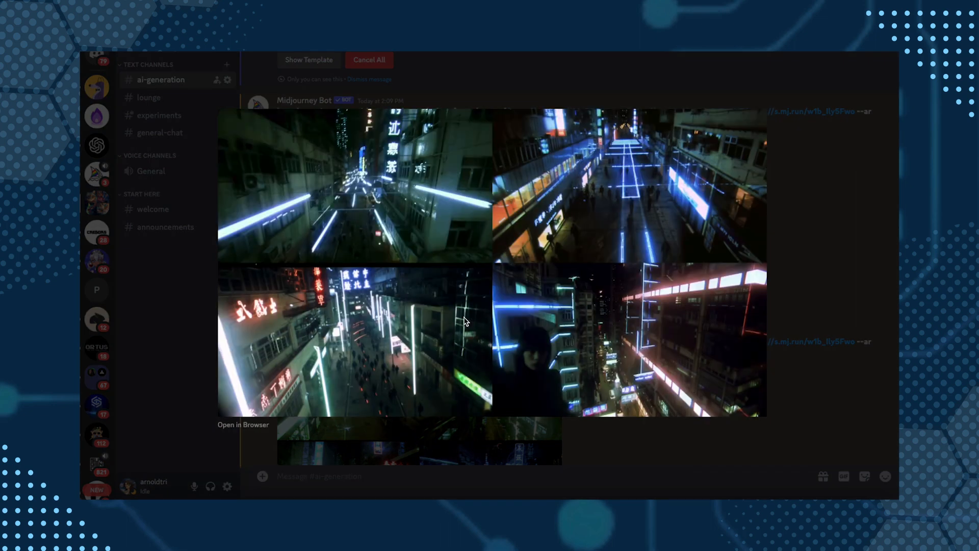
left_click(815, 254)
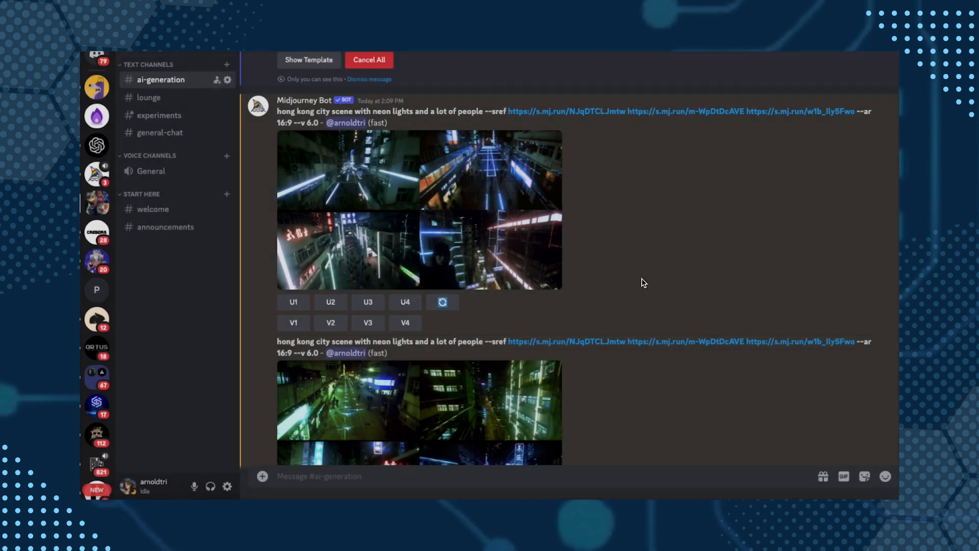
scroll(643, 283, "down", 3)
left_click(509, 296)
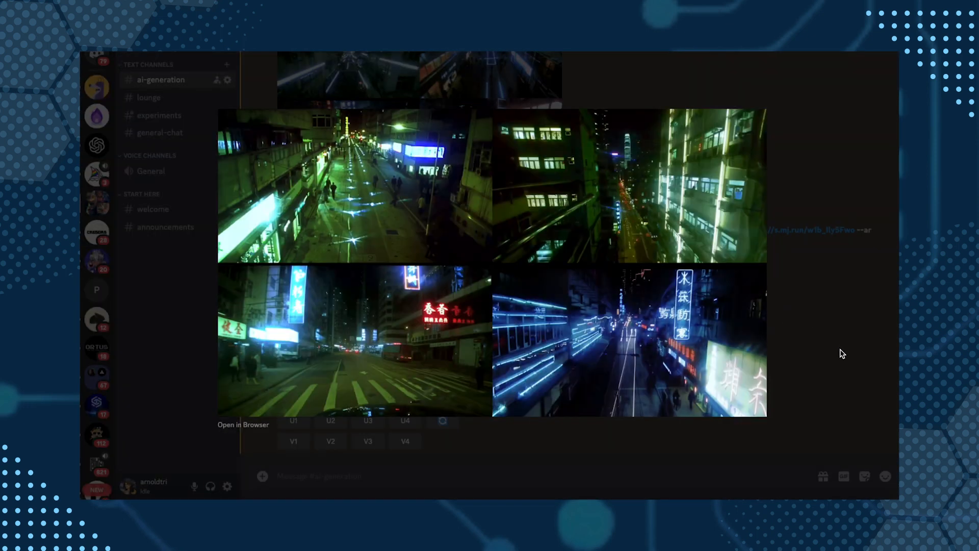
left_click(841, 353)
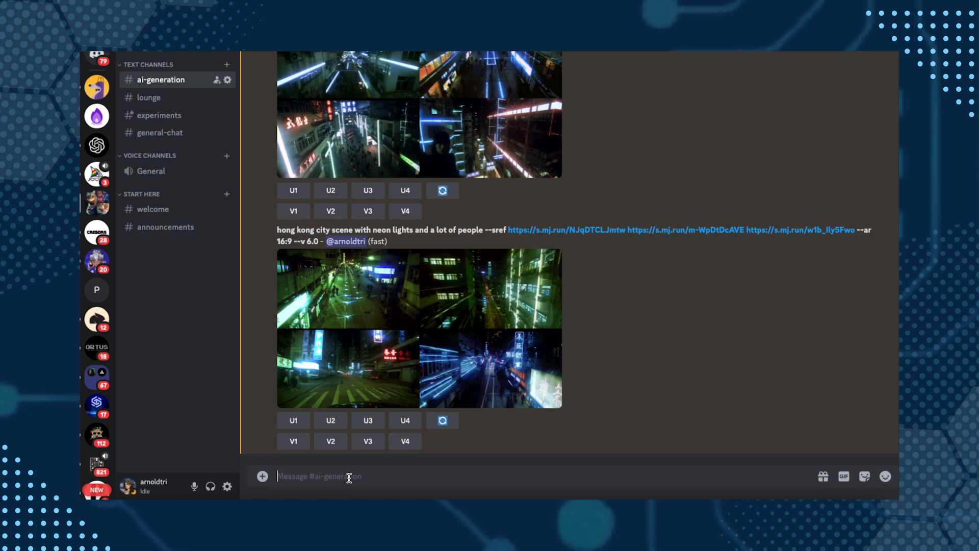
- Start another /imagine prompt with the three --sref links and --ar 16:9, ready for text at its beginning
type("/ima")
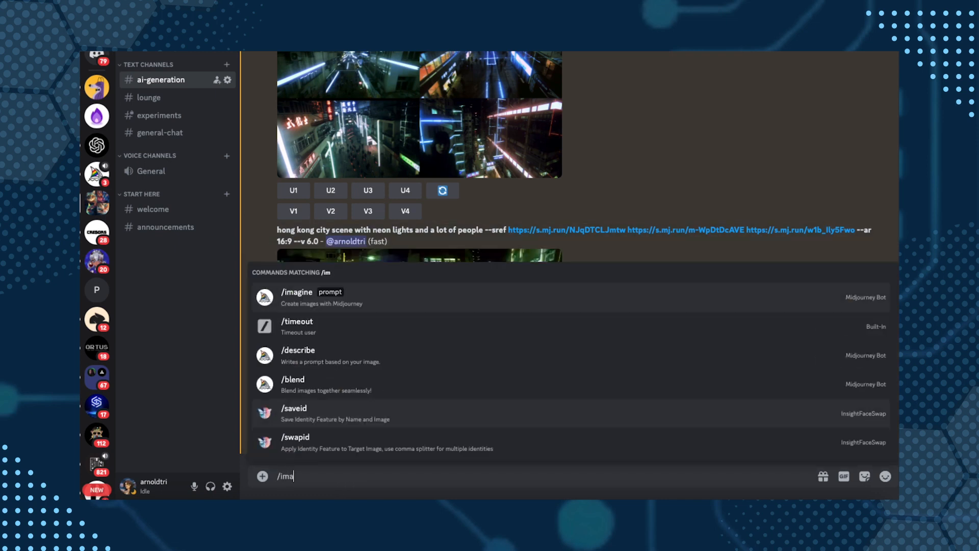
key("Return")
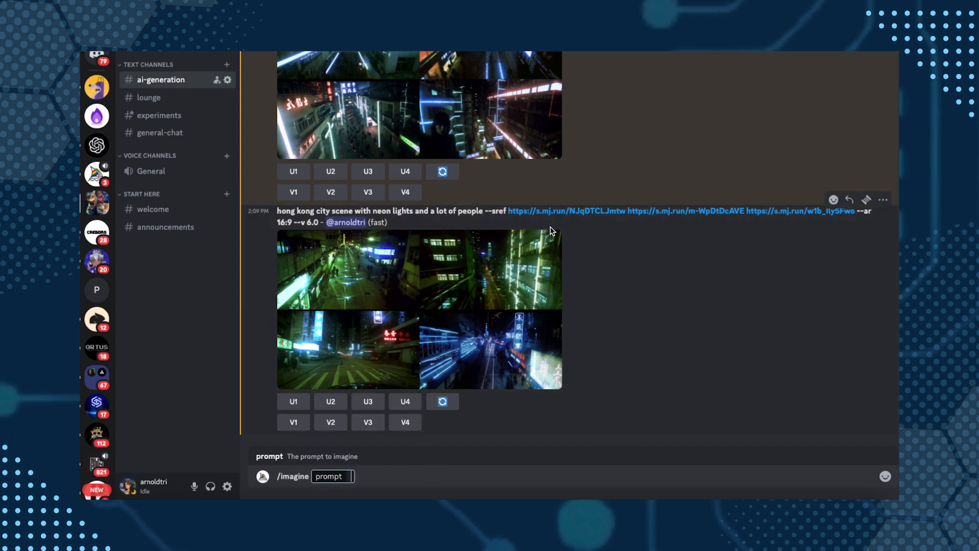
type("--sref https://s.mj.run/NJqDTCLJmtw https://s.mj.run/m-WpDtDcAVE https://s.mj.run/w1b_Ily5Fwo")
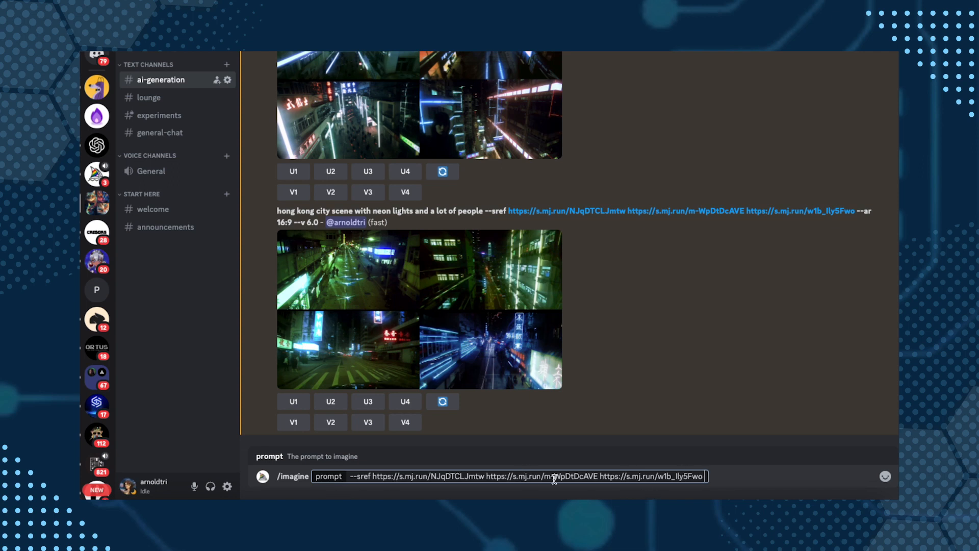
type("--ar 16:9")
key("Home")
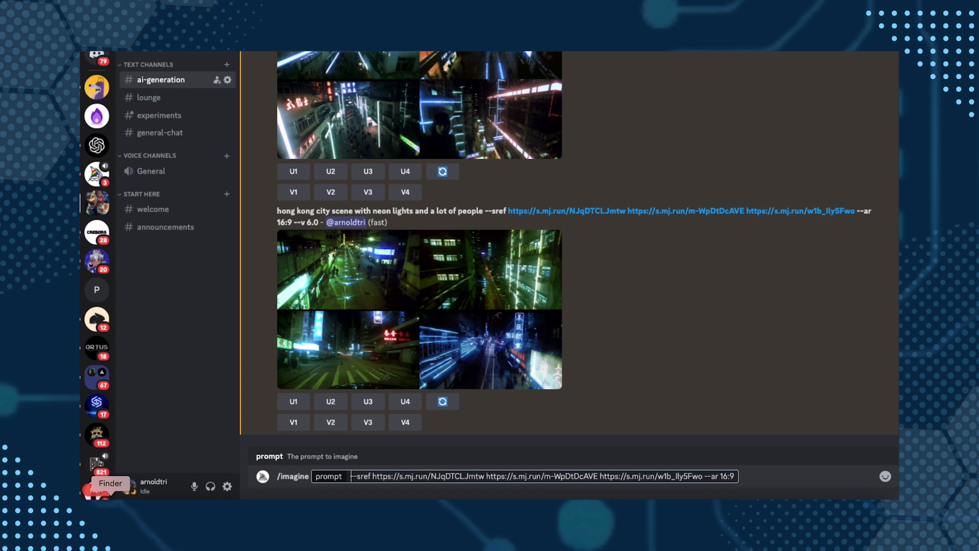
- Switch to Chrome and search Google Images for "hong kong downtown 1980s neon lights"
left_click(491, 497)
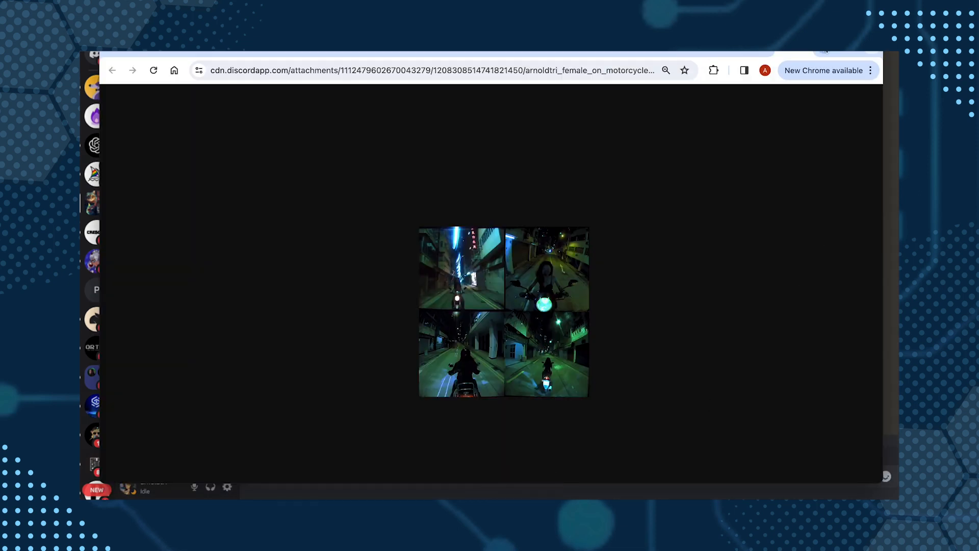
left_click(587, 72)
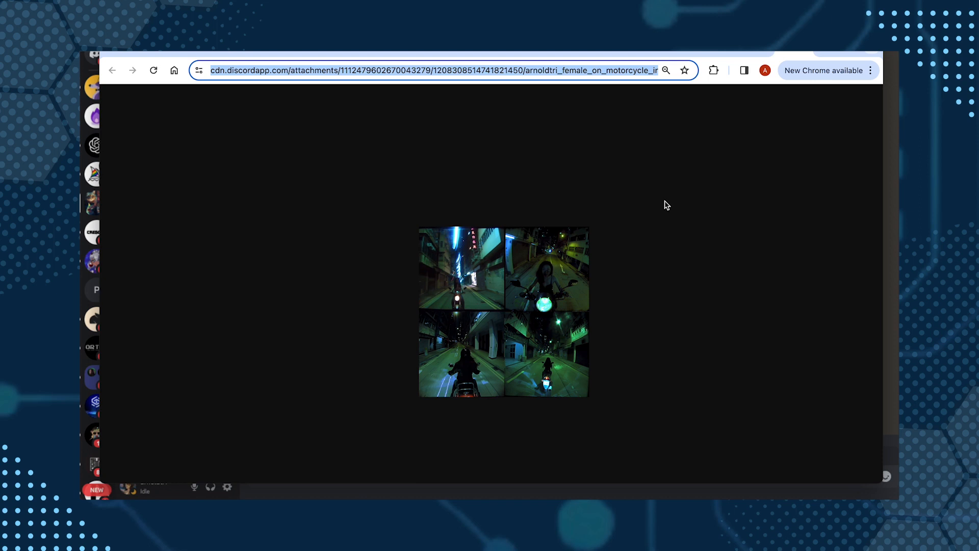
type("hong kong")
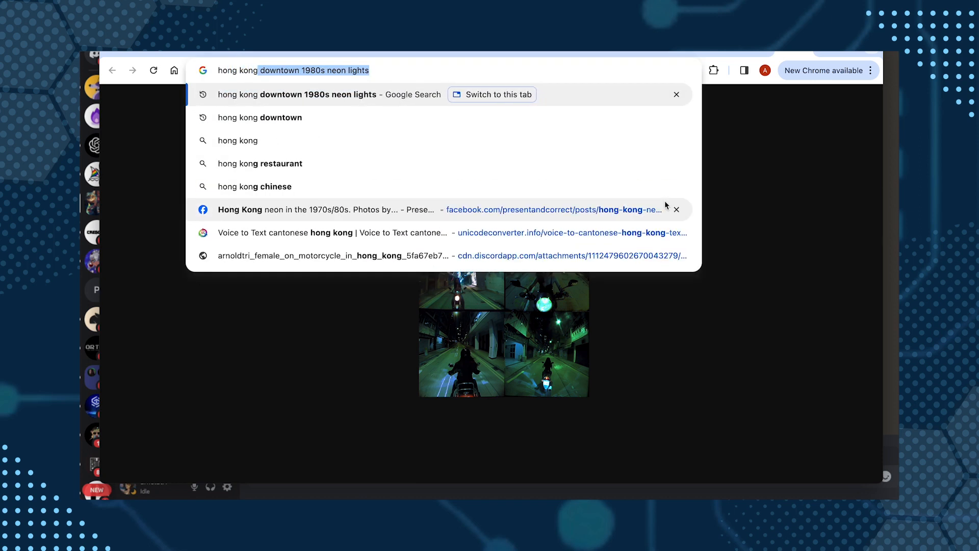
key("Return")
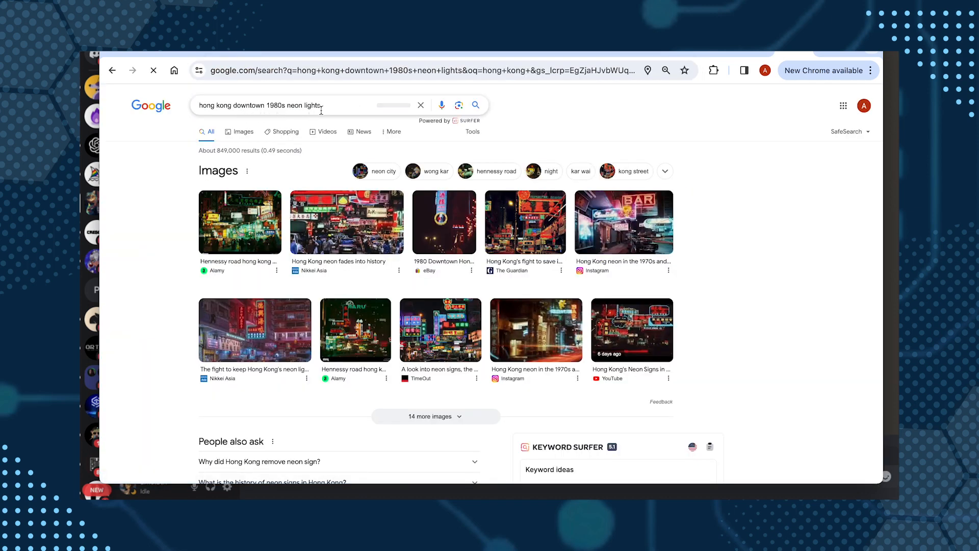
left_click(246, 131)
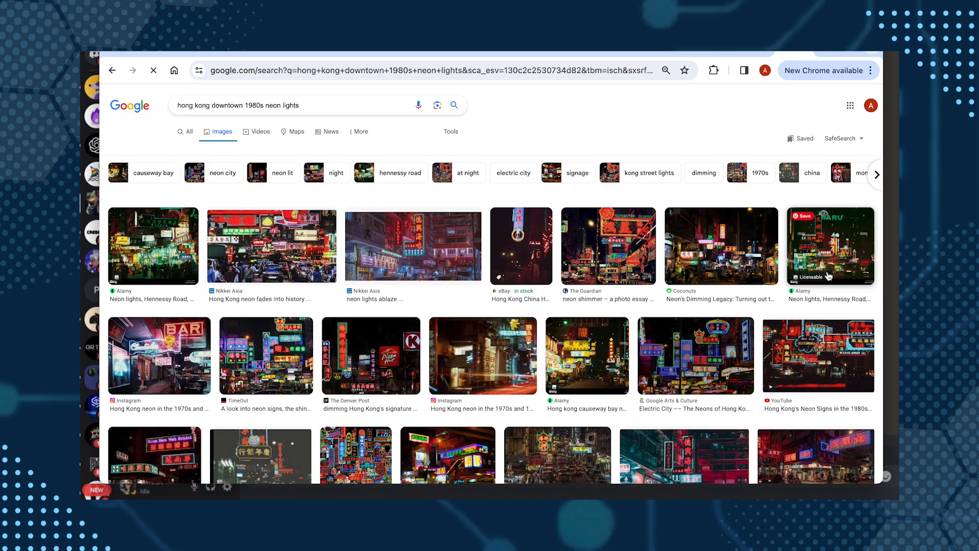
left_click(728, 248)
right_click(764, 249)
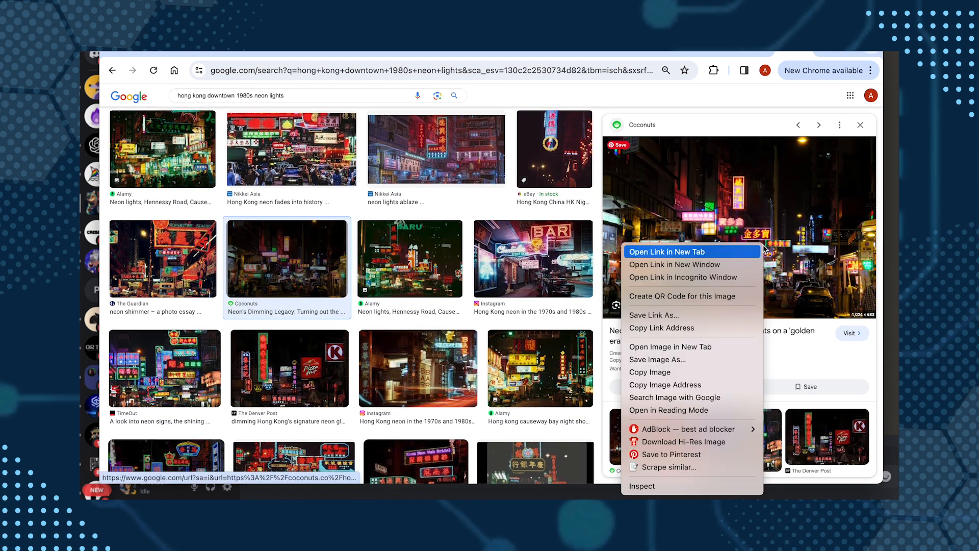
left_click(706, 229)
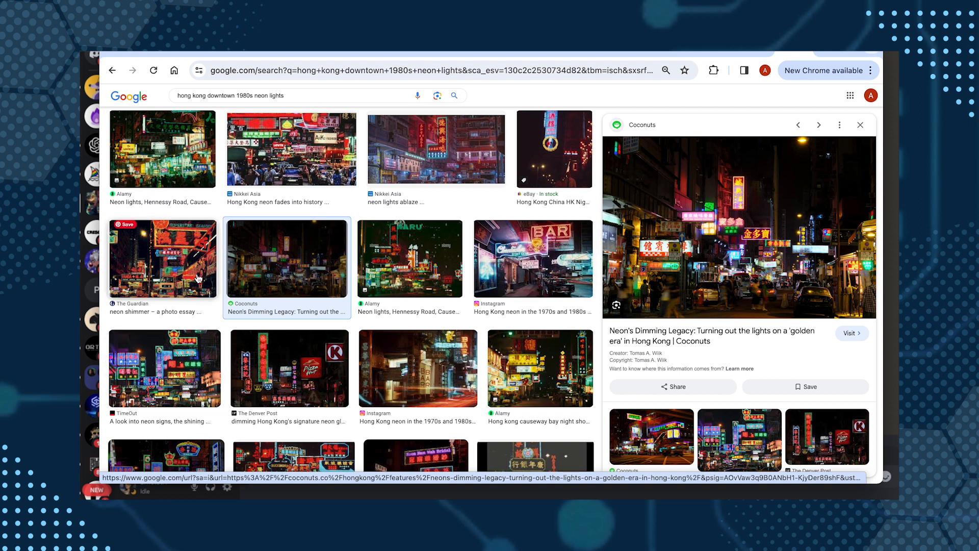
- Preview The Guardian's Hong Kong neon street photo and copy its link address
left_click(185, 261)
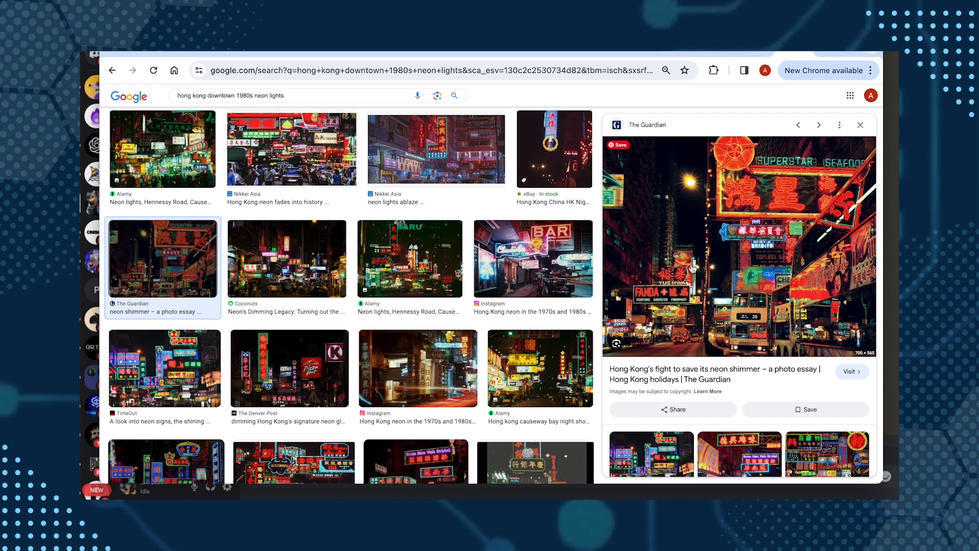
right_click(689, 247)
left_click(731, 330)
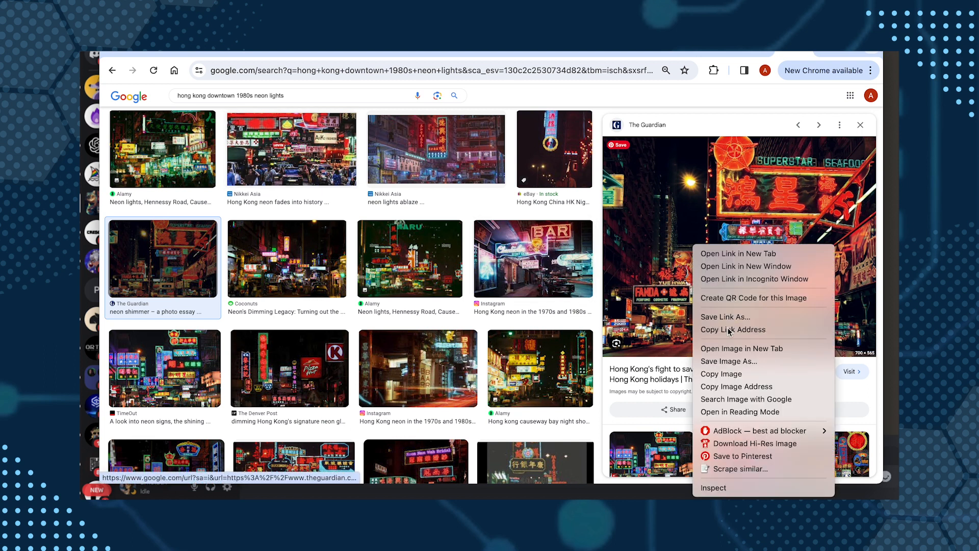
- Return to Discord, paste the copied link before --sref, and add "hong kong city scene with neon lights and a lot of people"
left_click(603, 497)
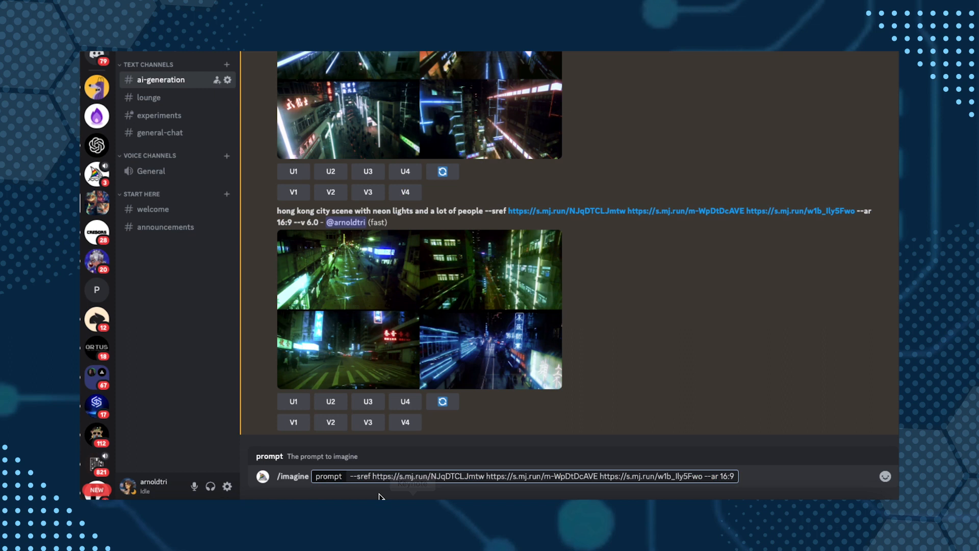
key("ctrl+v")
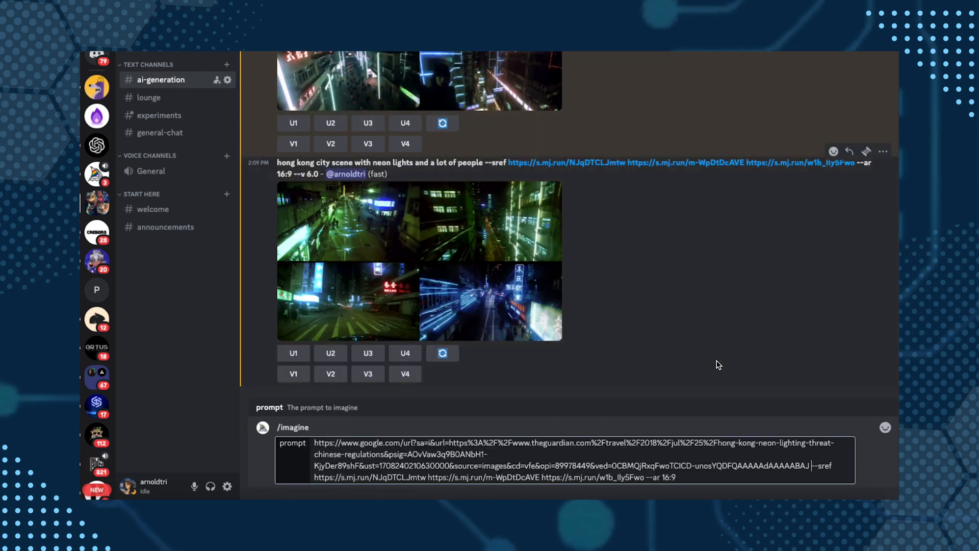
type("hong kong city scene w")
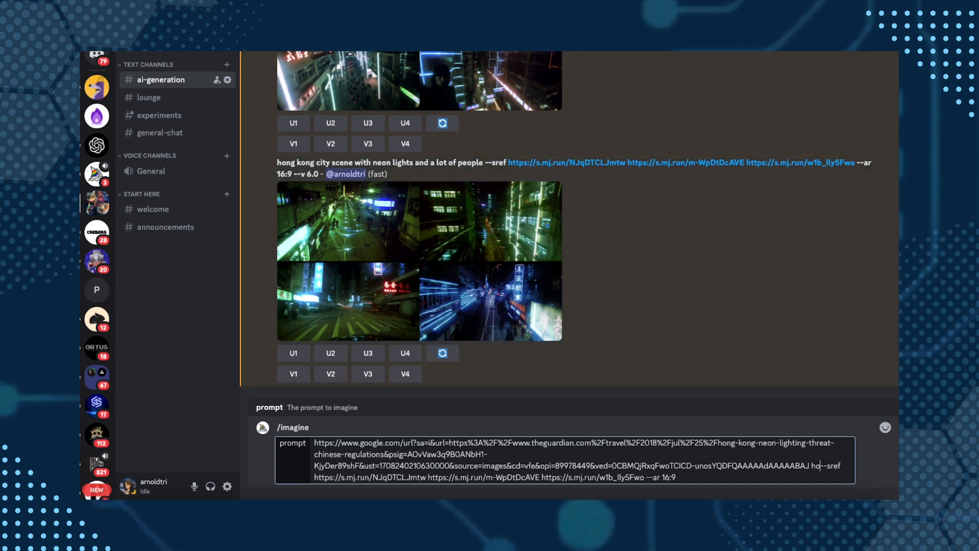
type("ith neon lights and a lot o")
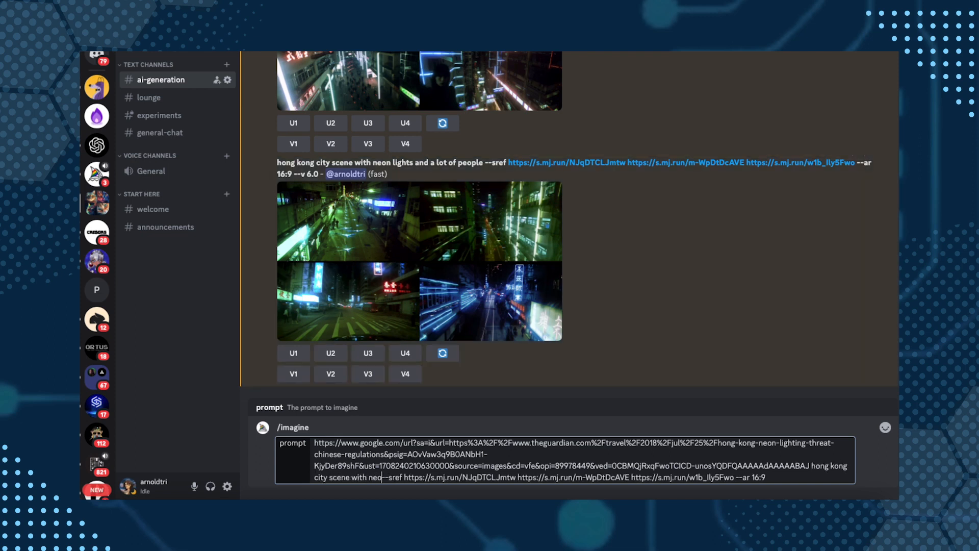
type("f people")
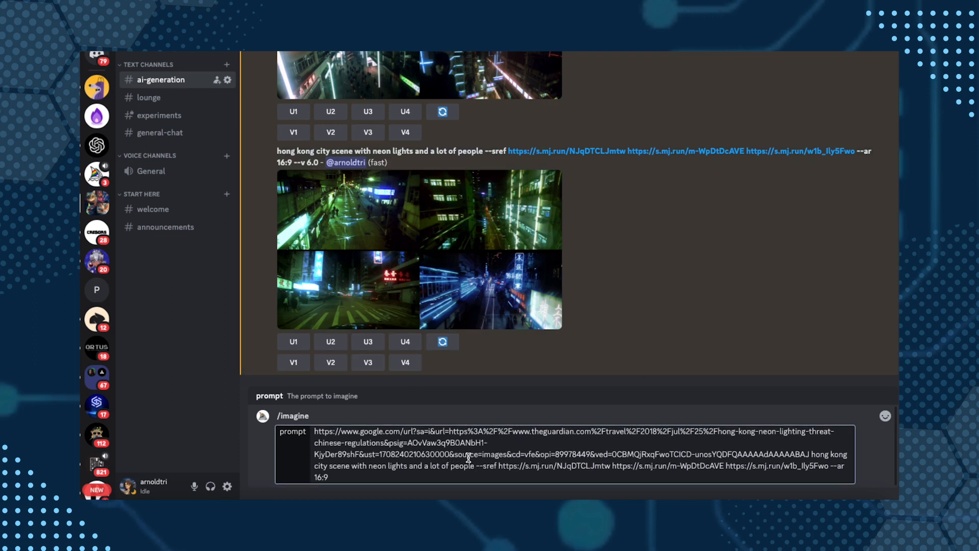
- Append "--repeat 2" to the prompt and try to submit it with the pasted photo link, confirming both prompts
left_click_drag(476, 465, 800, 477)
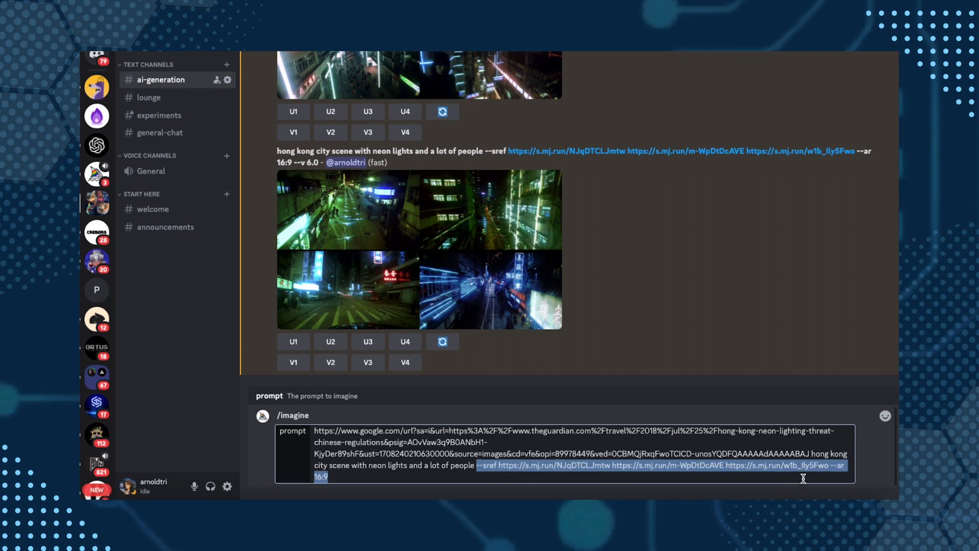
left_click(803, 478)
type("--repeat 2")
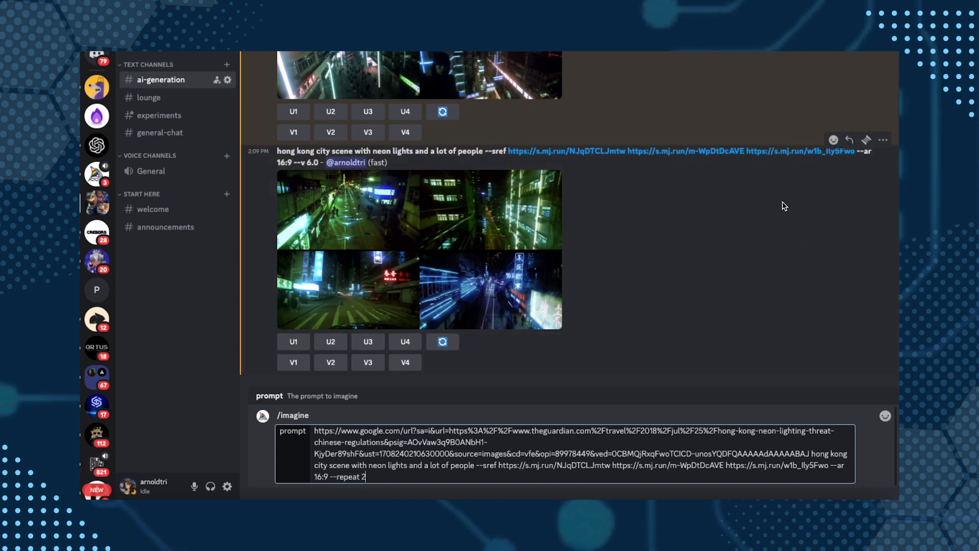
key("Return")
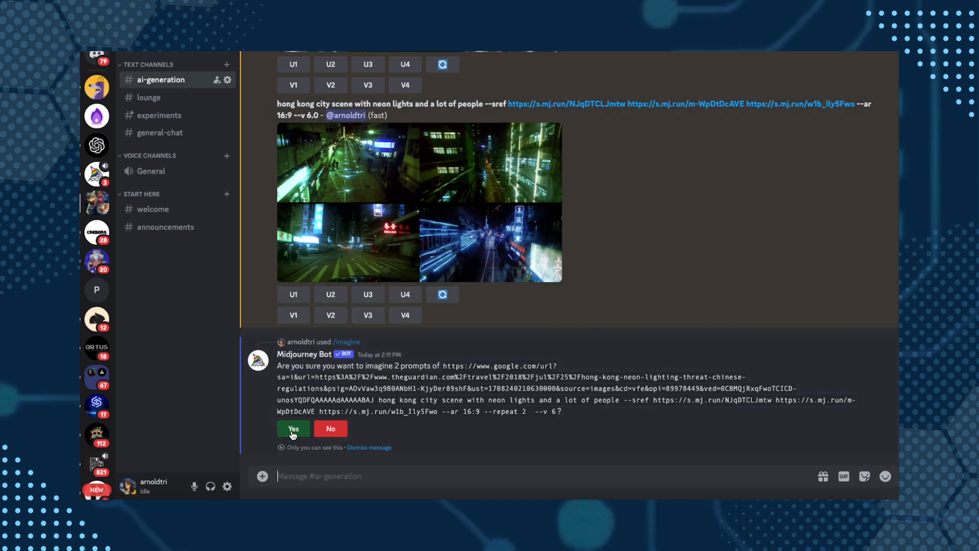
left_click(293, 431)
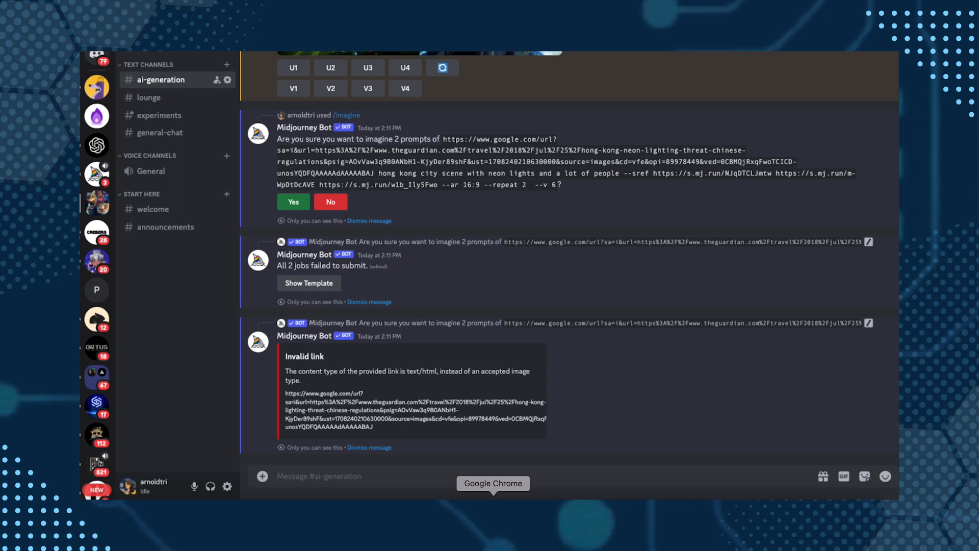
- Switch to Chrome, open The Guardian's neon street article, and paste the photo's copied link address into the address bar to check it
left_click(474, 484)
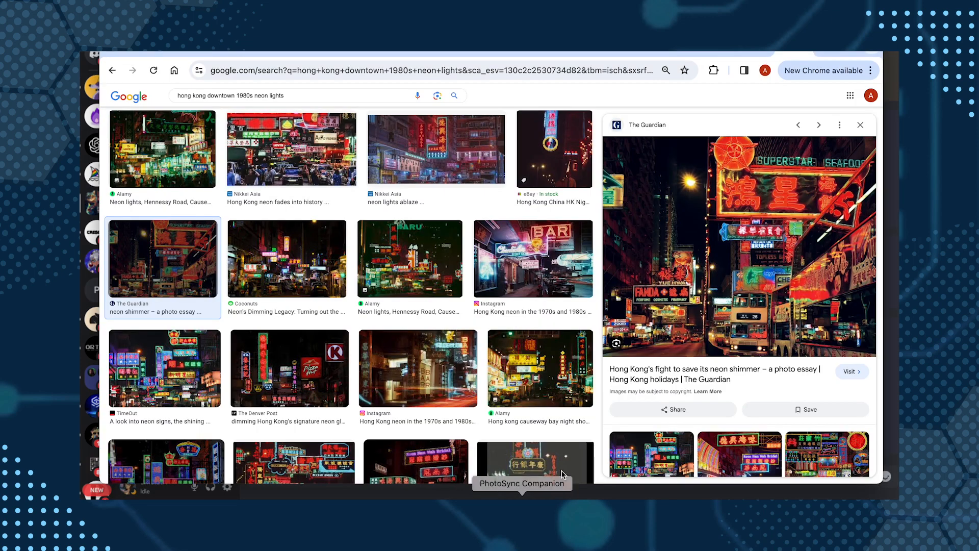
left_click(710, 226)
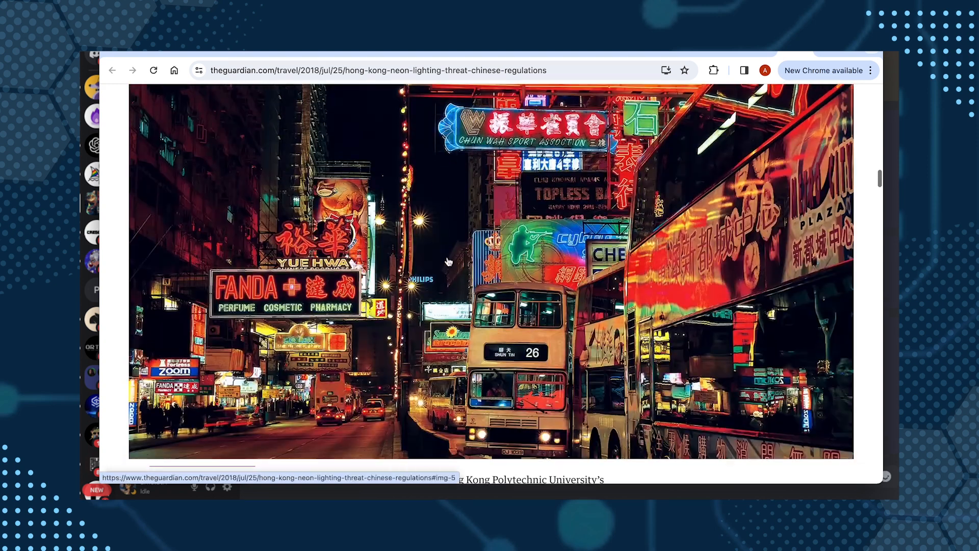
right_click(451, 258)
left_click(525, 321)
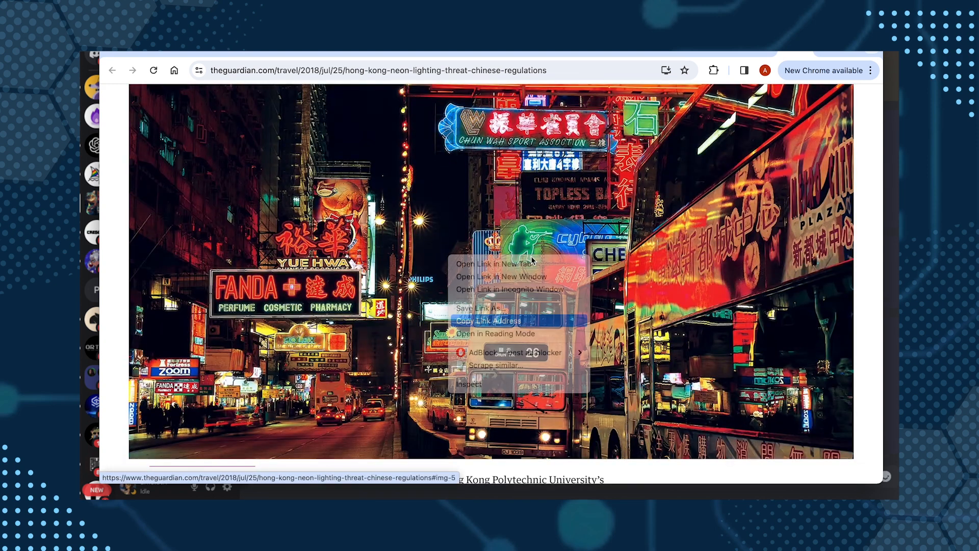
left_click(494, 73)
key("ctrl+v")
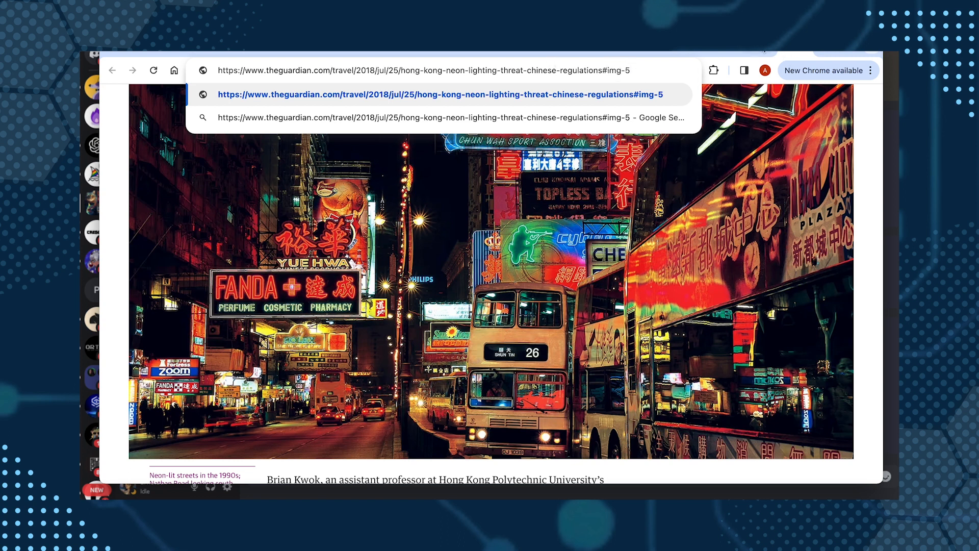
- Return to the image results, open the Pinterest page for the nostalgic 1970s and '80s Hong Kong photo, and copy its image address
key("alt+Left")
scroll(167, 266, "down", 2)
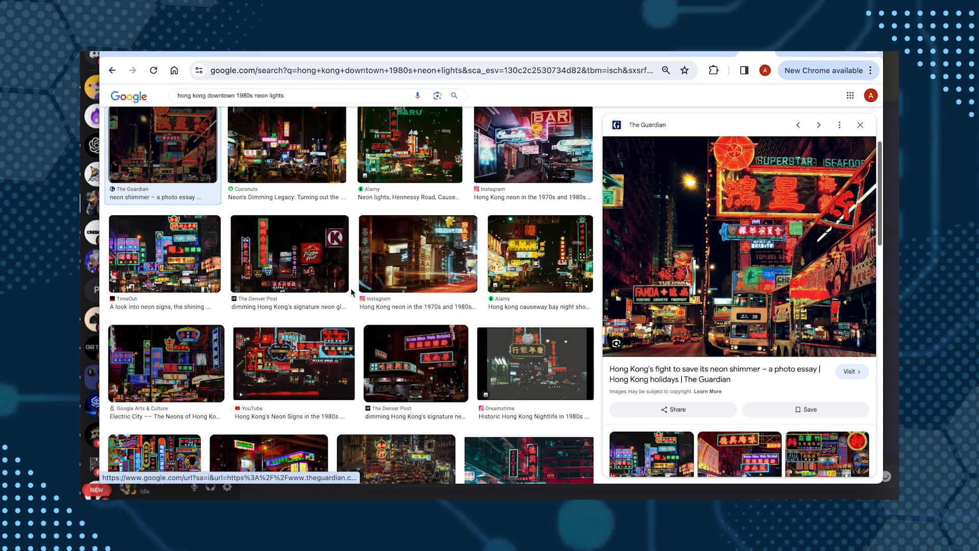
scroll(167, 267, "down", 2)
left_click(535, 262)
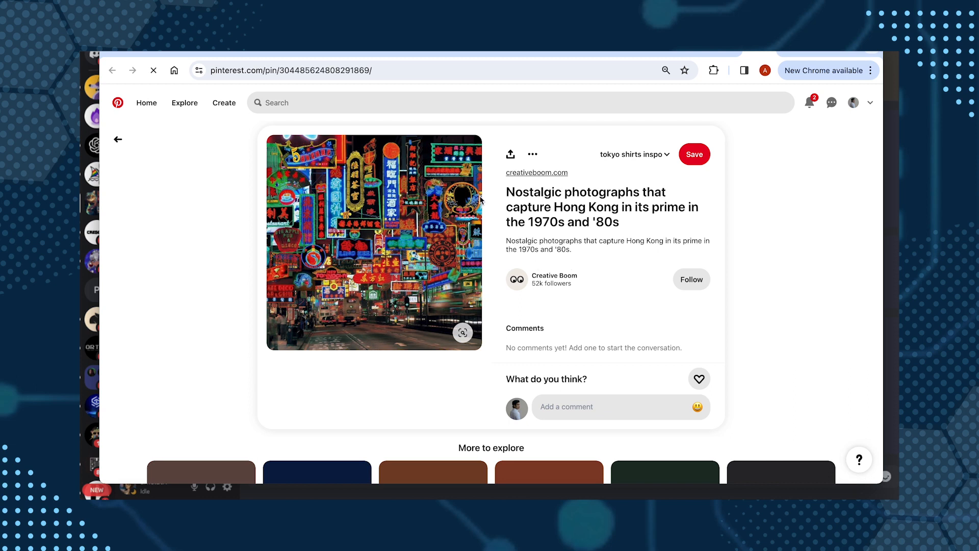
right_click(299, 186)
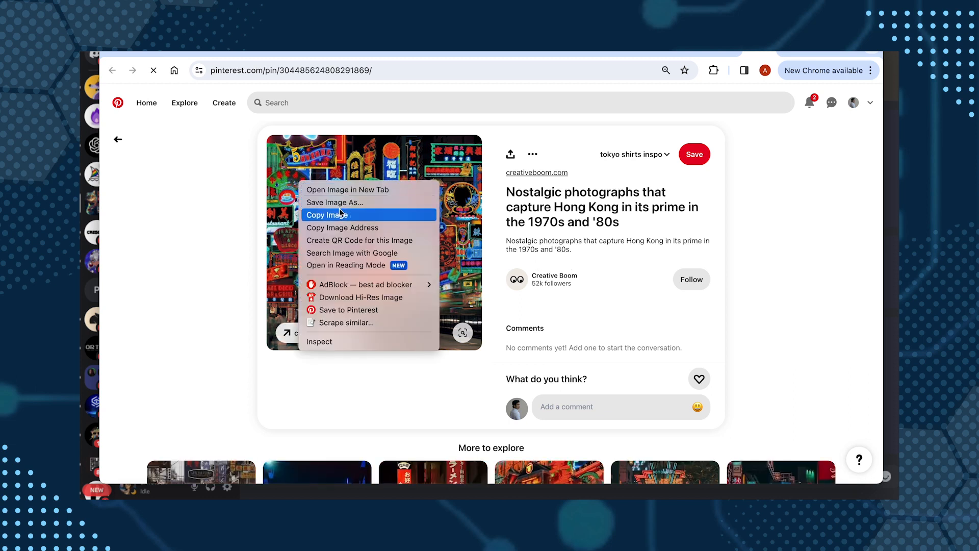
left_click(356, 227)
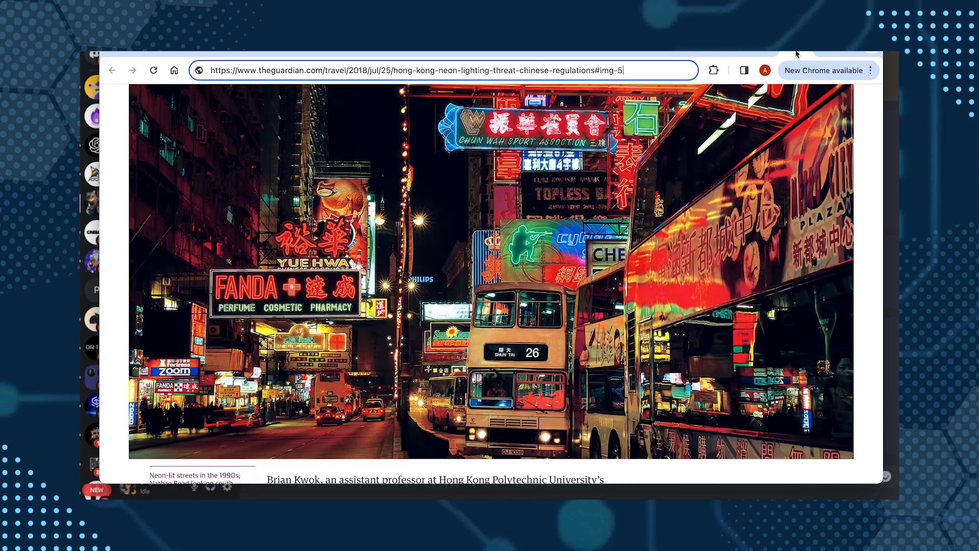
- Replace the Guardian link in the address bar with the Pinterest image address and highlight its .jpg extension
key("ctrl+a")
key("ctrl+v")
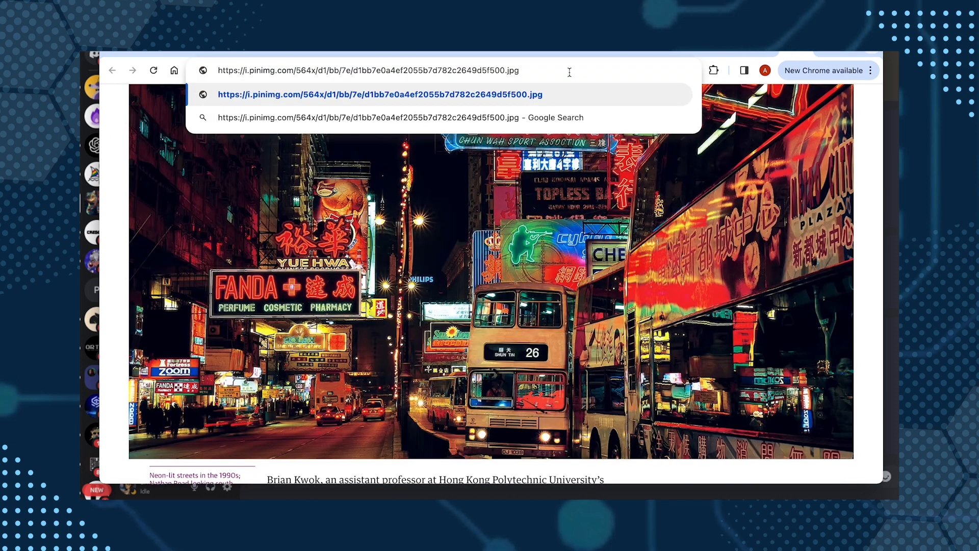
left_click_drag(528, 70, 512, 71)
- Switch to Discord, start an /imagine prompt, and paste the three --sref links with --ar 16:9 copied from the earlier prompt
left_click(602, 505)
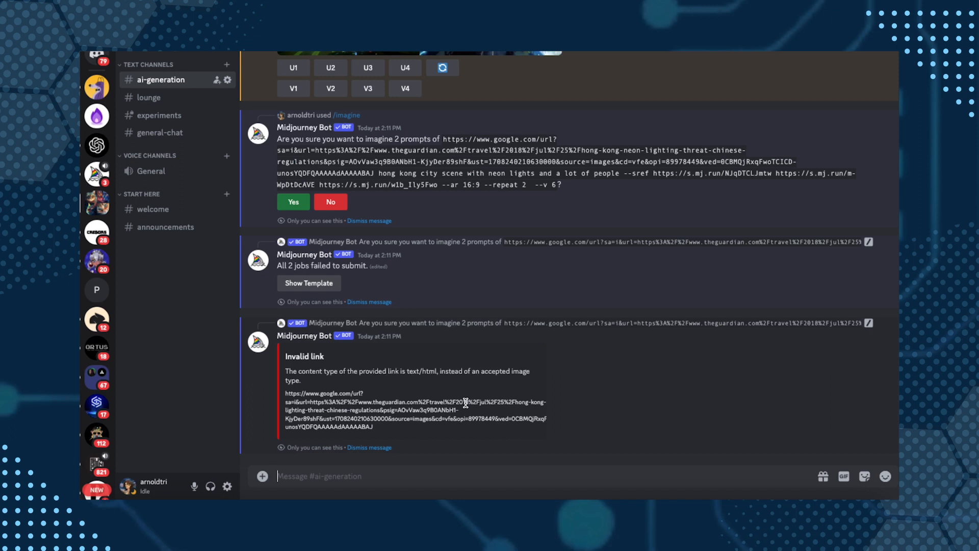
type("/imag")
key("Tab")
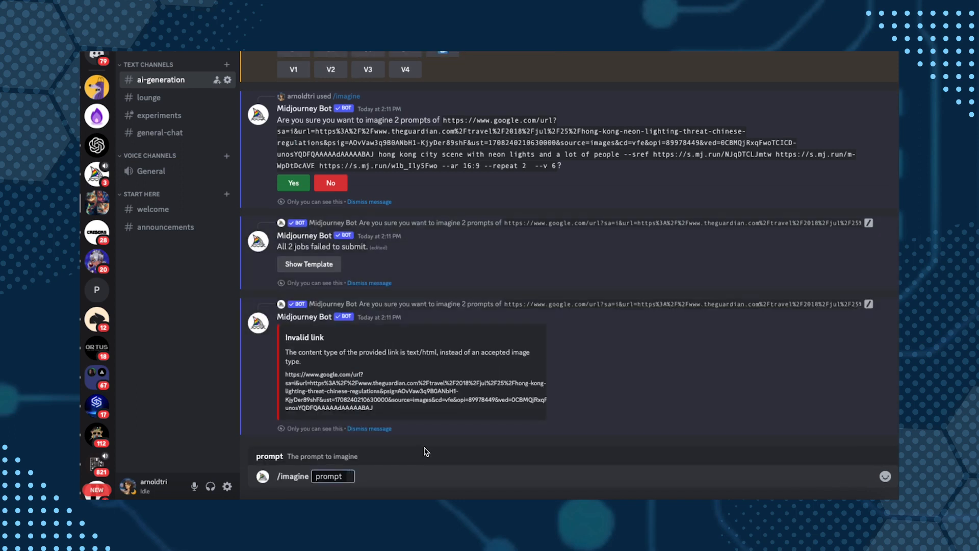
left_click_drag(623, 154, 480, 166)
key("ctrl+c")
left_click(406, 476)
key("ctrl+v")
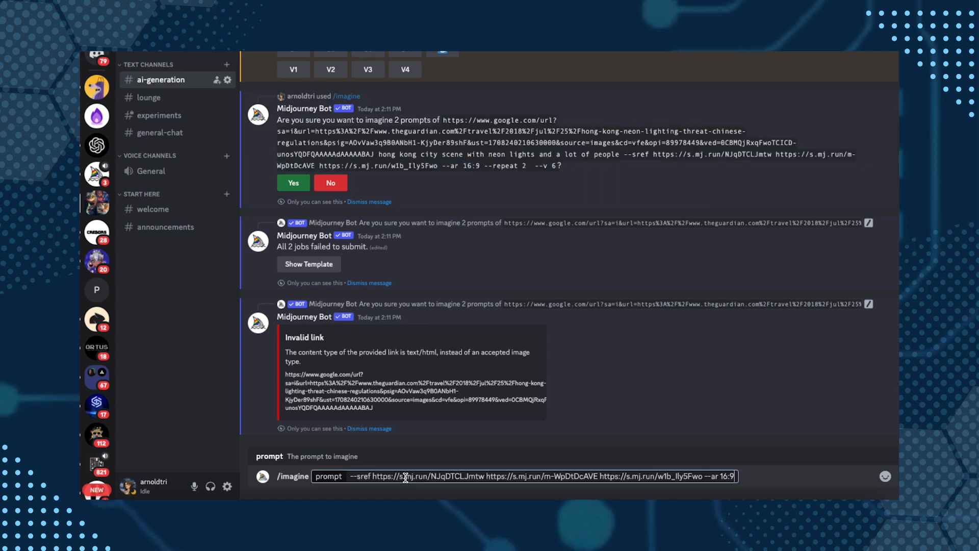
- Copy the Pinterest image address from Chrome into the prompt before --sref, followed by "hong kong city scene with neon lights and a lot of people"
key("alt+Tab")
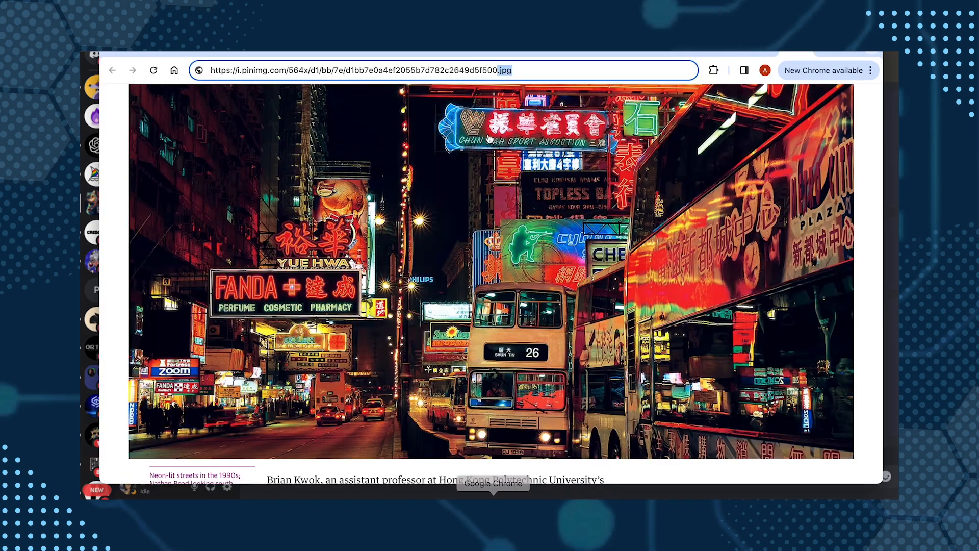
left_click_drag(530, 67, 208, 70)
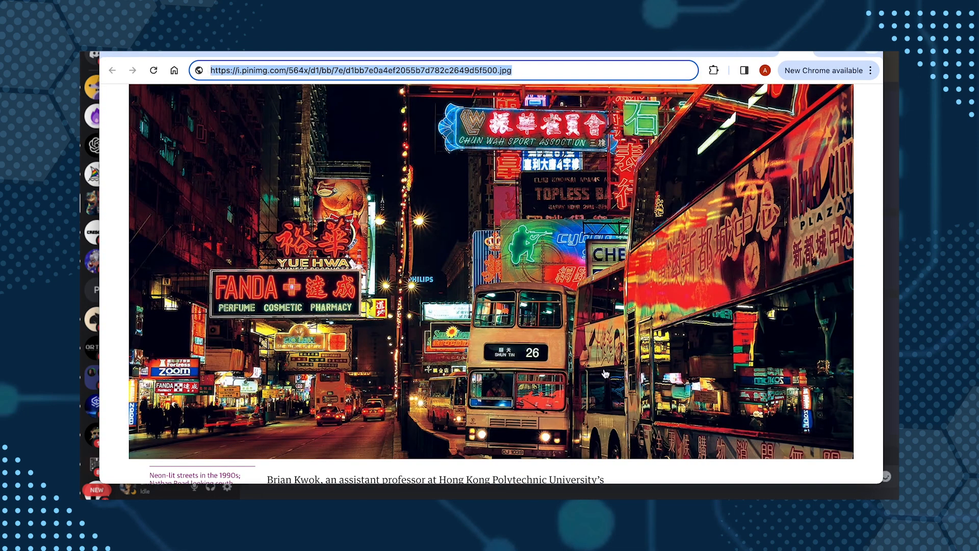
key("ctrl+c")
key("alt+Tab")
key("ctrl+v")
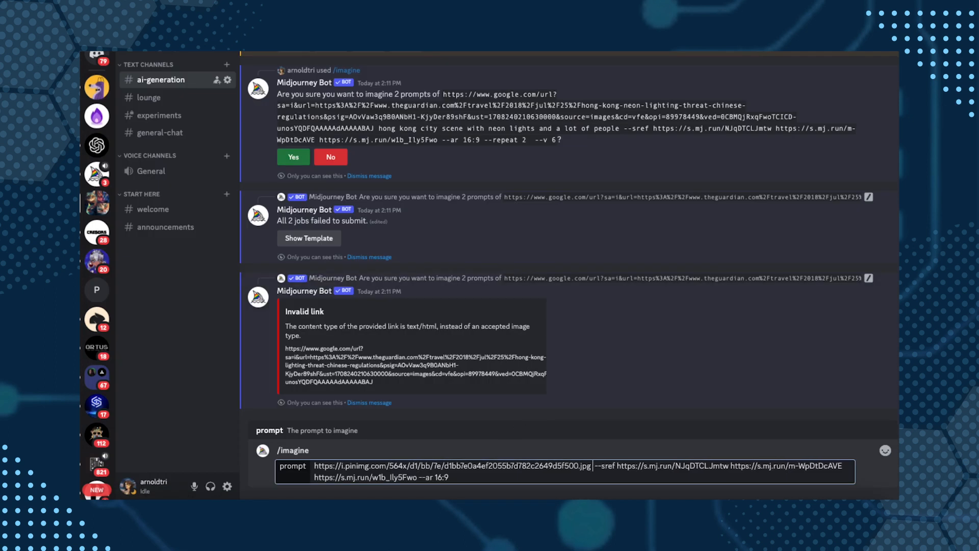
type("hong kong city scene")
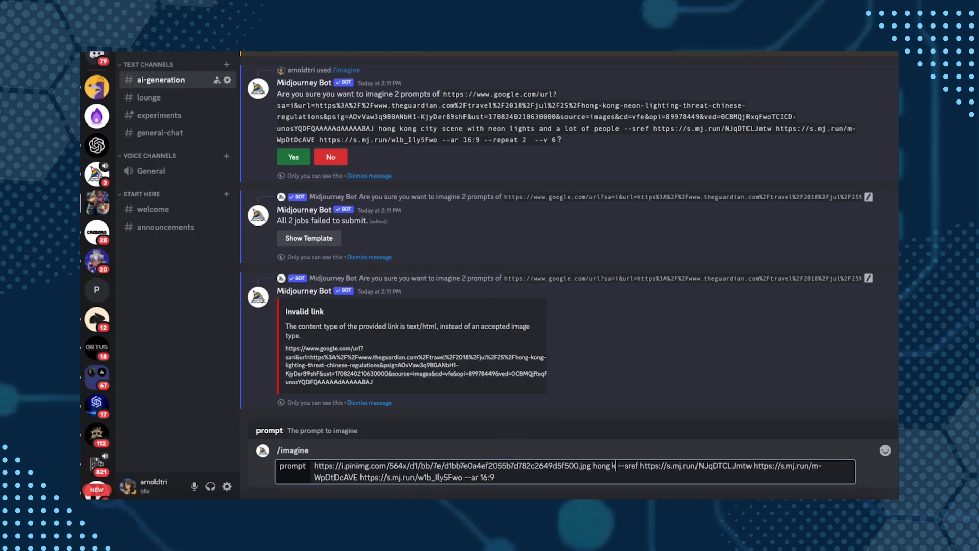
type(" with neon lights and a lot of people")
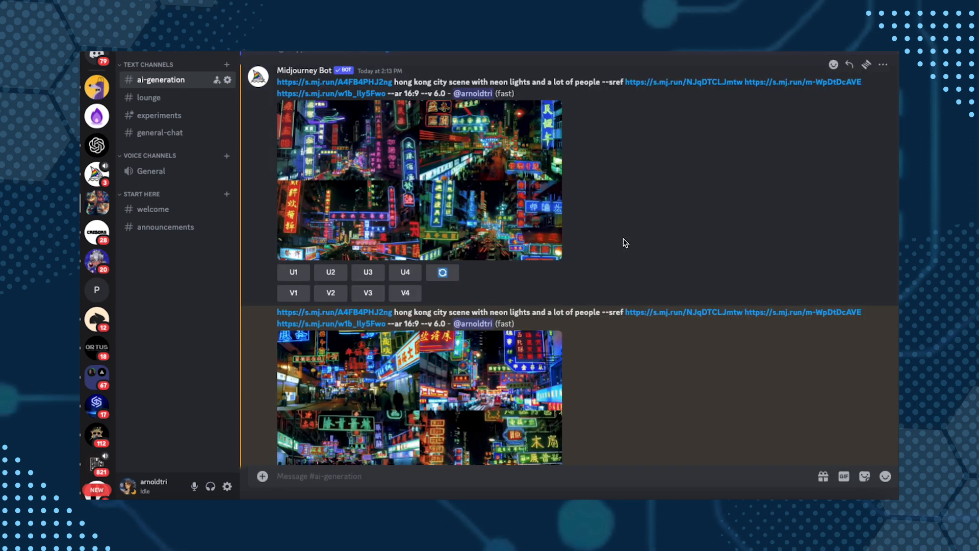
- Open the first generated Hong Kong neon grid in the browser and examine all four images enlarged
left_click(493, 207)
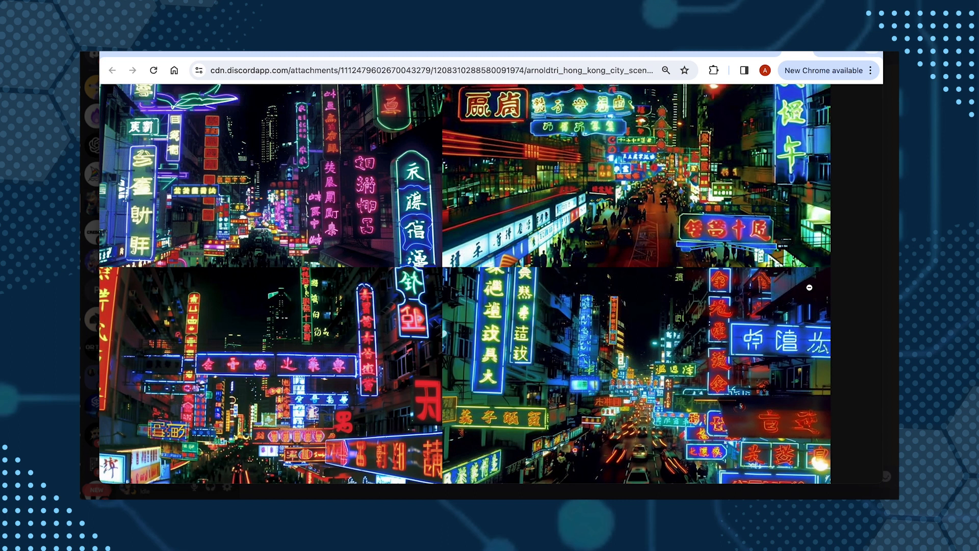
scroll(809, 287, "up", 2)
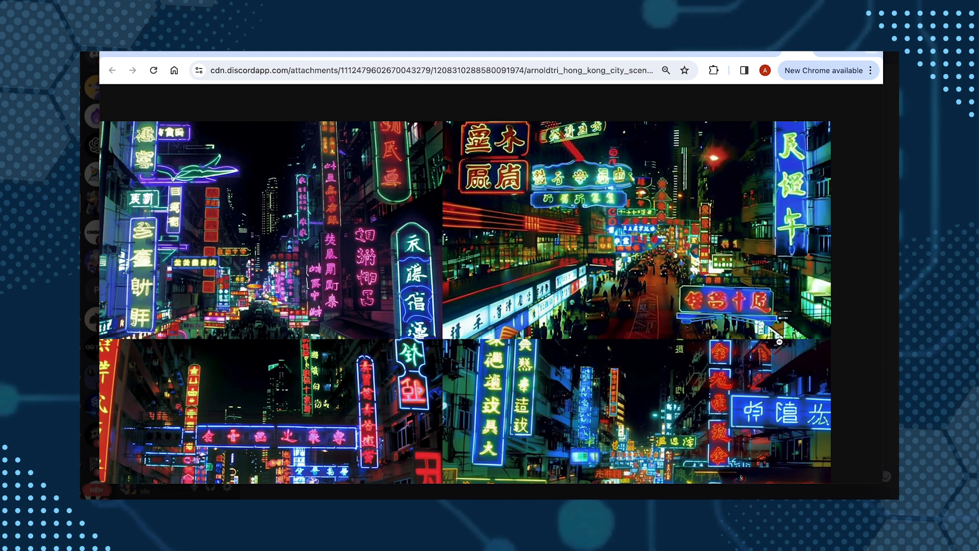
scroll(779, 326, "left", 2)
left_click(778, 325)
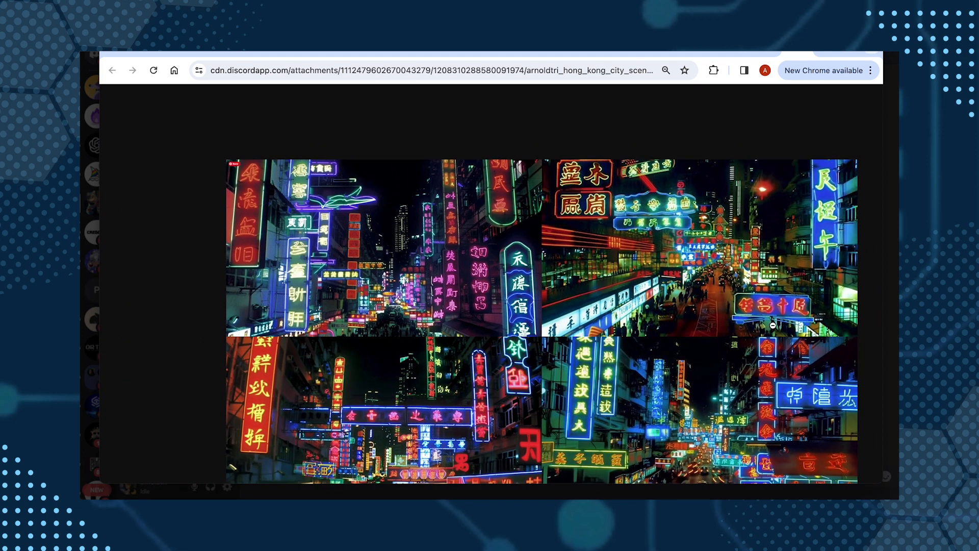
scroll(636, 332, "down", 2)
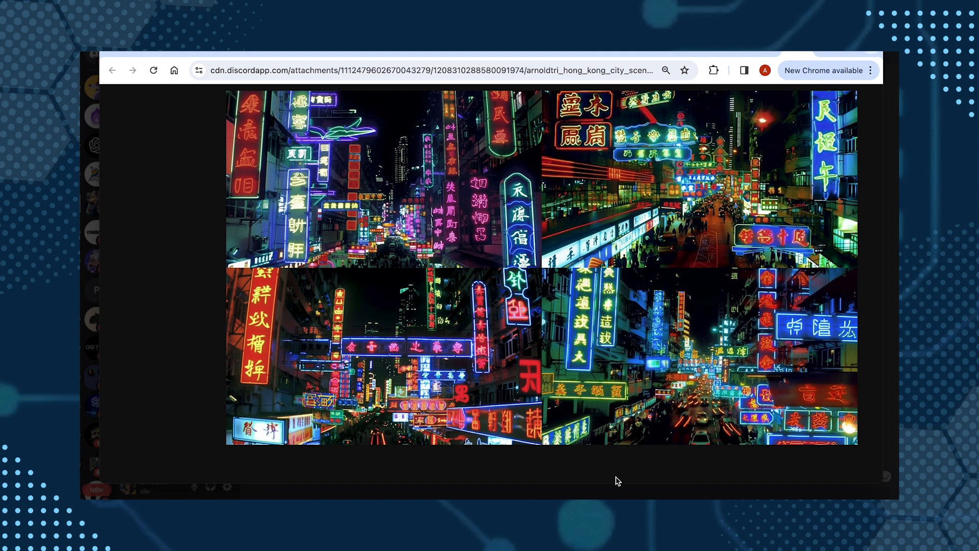
- Return to Discord, close the image preview, and open the second generated grid in the browser
left_click(602, 505)
key("Escape")
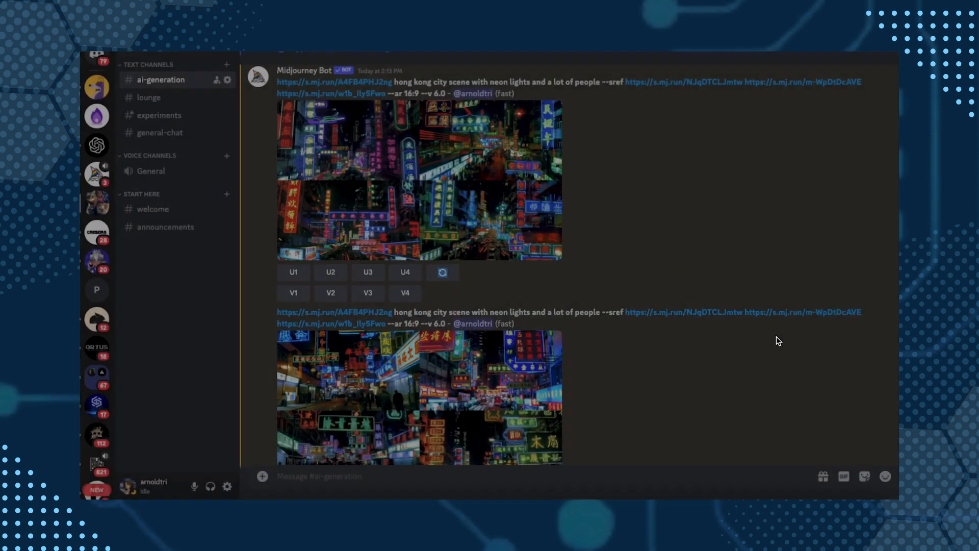
scroll(506, 344, "down", 2)
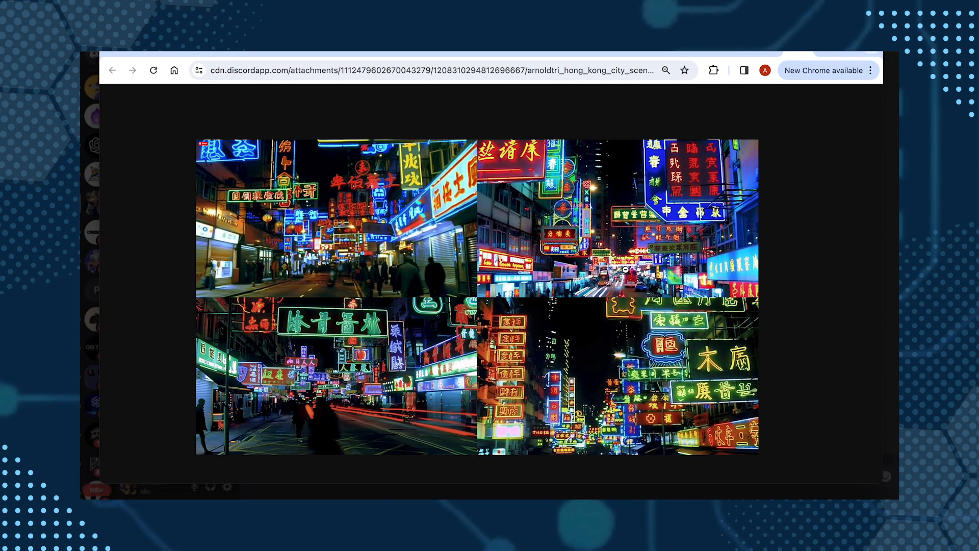